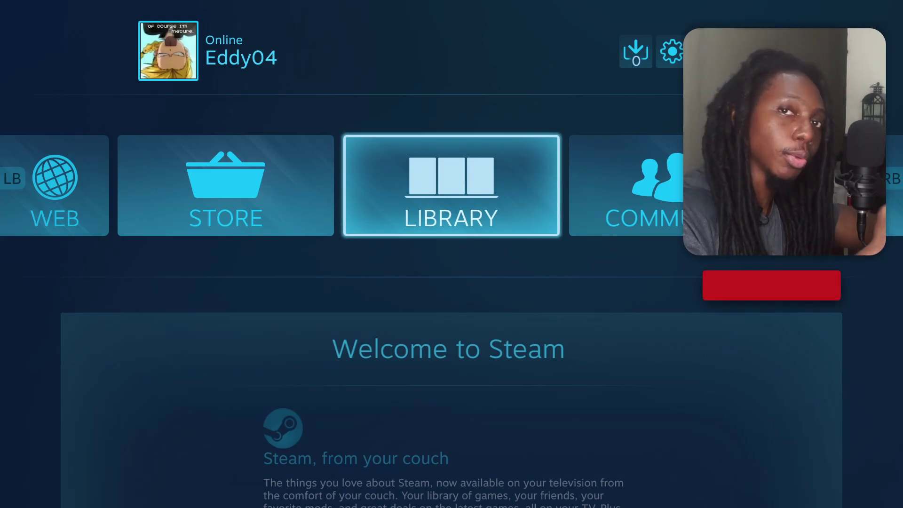
Check Steam's controller settings, then return to the Big Picture home screen
{"action": "key", "text": "Up"}
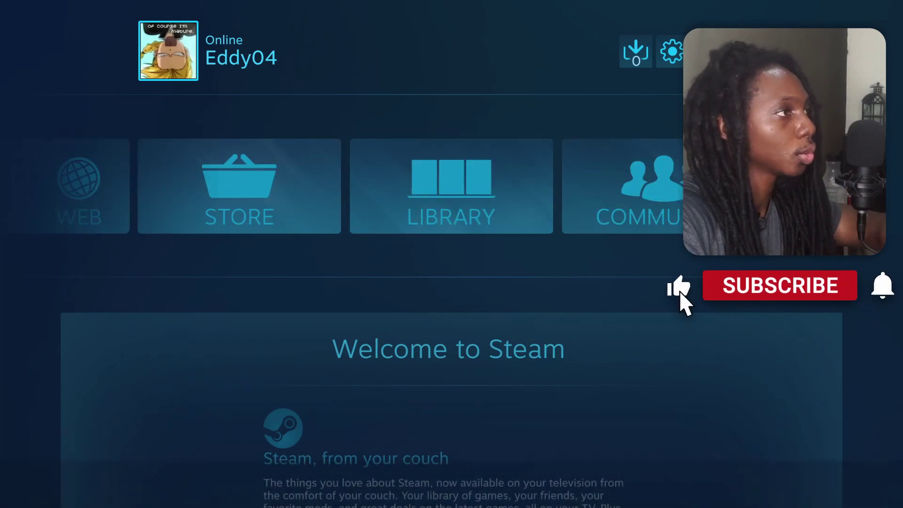
{"action": "key", "text": "Right"}
{"action": "key", "text": "Return"}
{"action": "key", "text": "Down"}
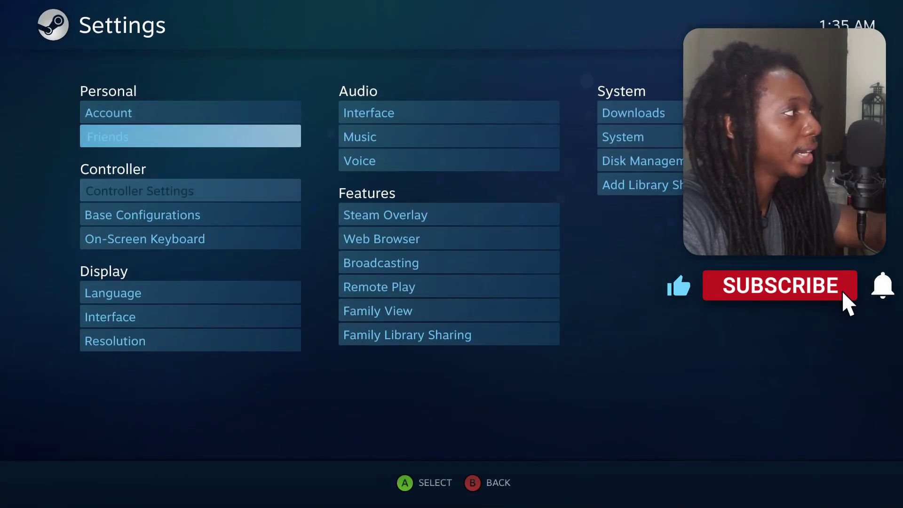
{"action": "key", "text": "Down"}
{"action": "key", "text": "Return"}
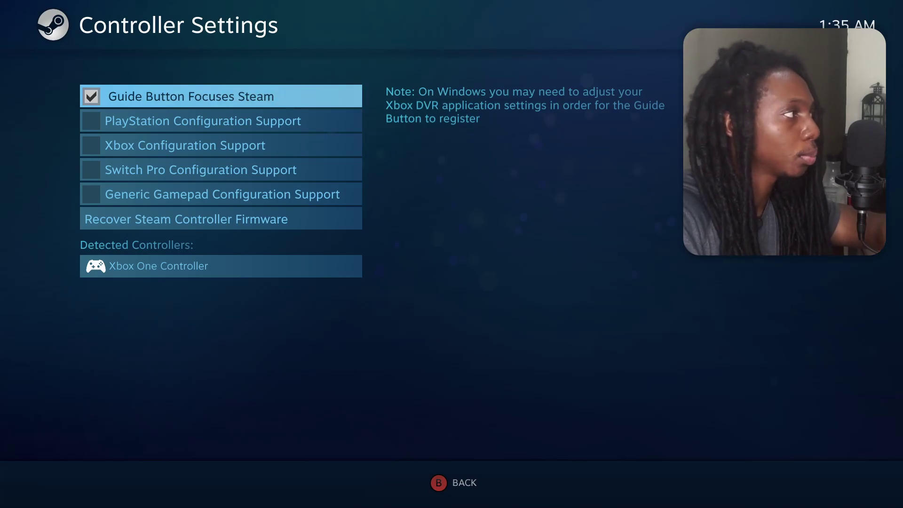
{"action": "key", "text": "Escape"}
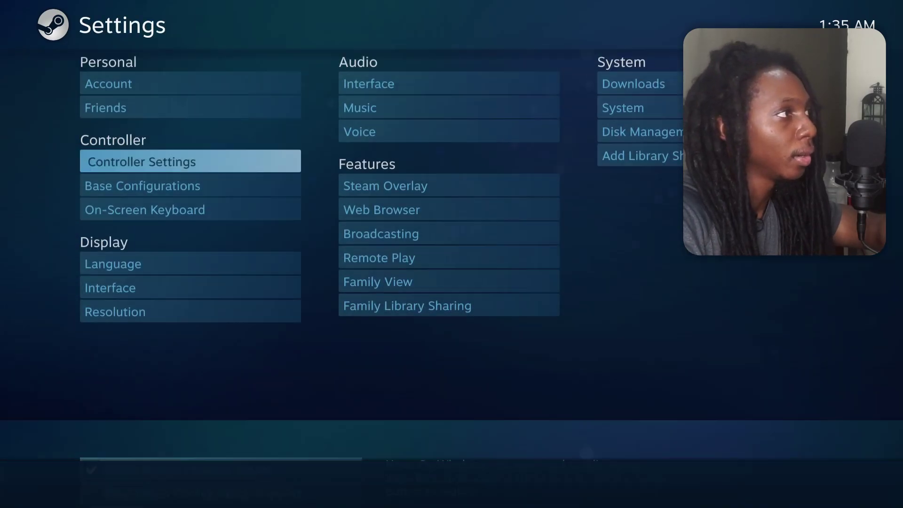
{"action": "key", "text": "Escape"}
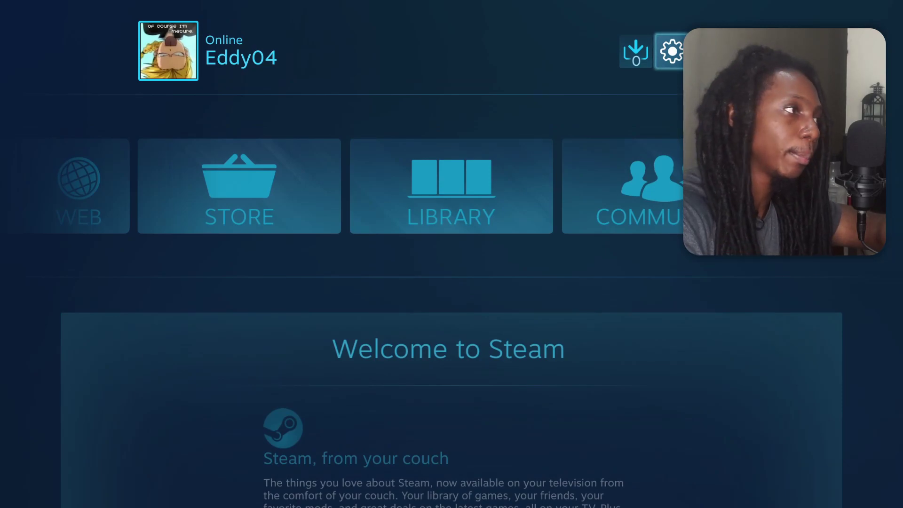
Open the Naruto Storm 4 game page from the library and move to PLAY
{"action": "key", "text": "Down"}
{"action": "key", "text": "Right"}
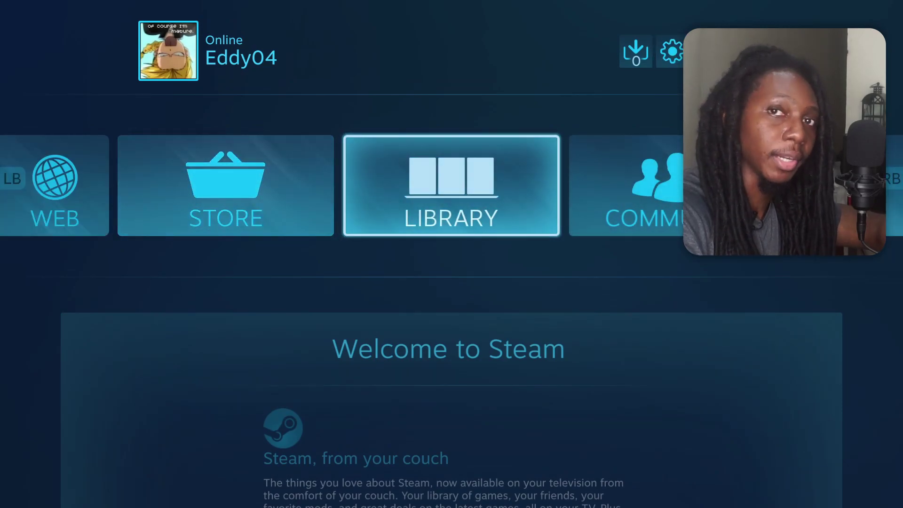
{"action": "key", "text": "Return"}
{"action": "key", "text": "Right"}
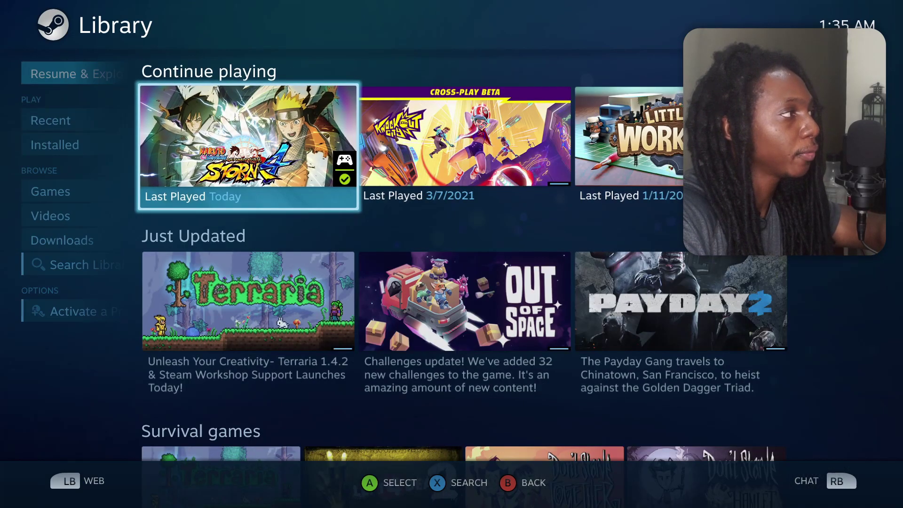
{"action": "key", "text": "Return"}
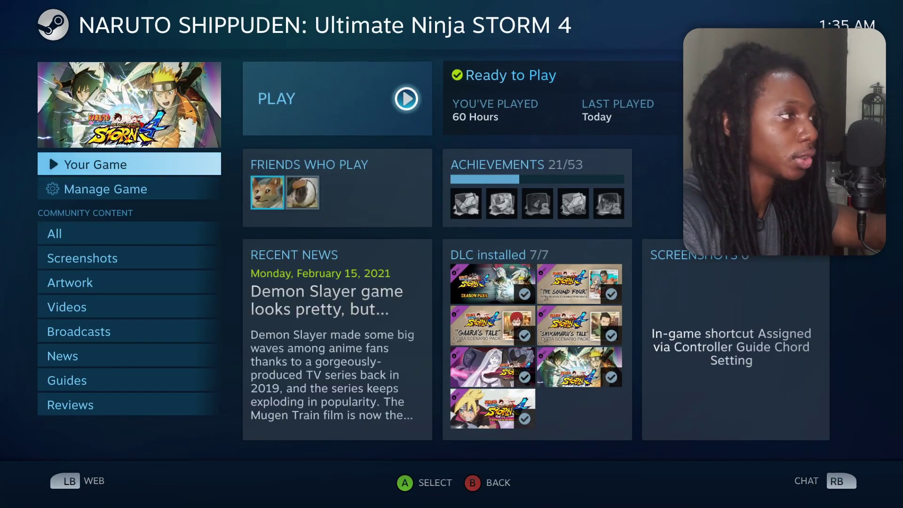
{"action": "key", "text": "Right"}
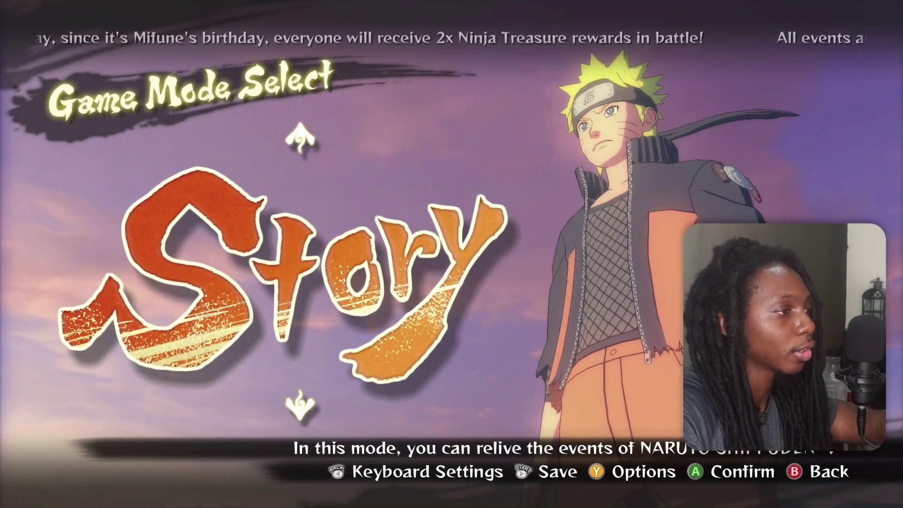
Browse the game modes, then open Keyboard Settings and scroll through the key bindings
{"action": "key", "text": "Up"}
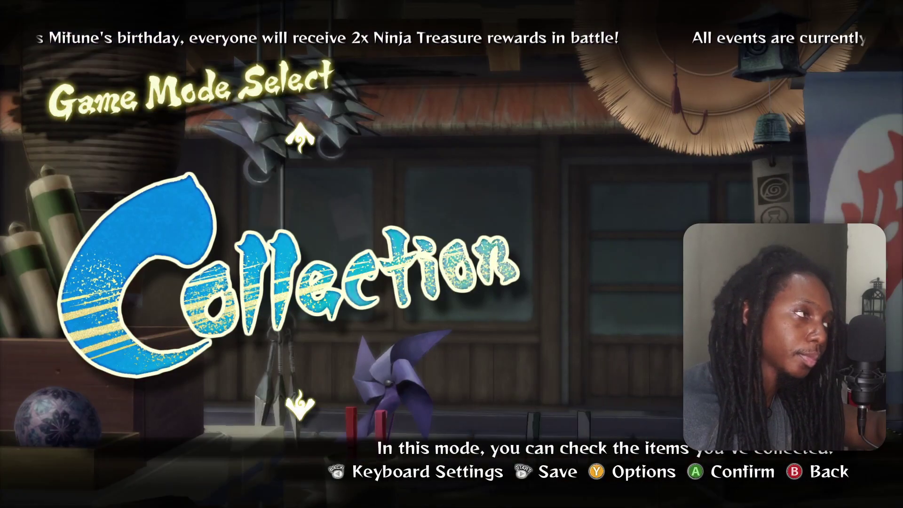
{"action": "key", "text": "Up"}
{"action": "key", "text": "Up"}
{"action": "key", "text": "Up"}
{"action": "key", "text": "Up"}
{"action": "key", "text": "BackSpace"}
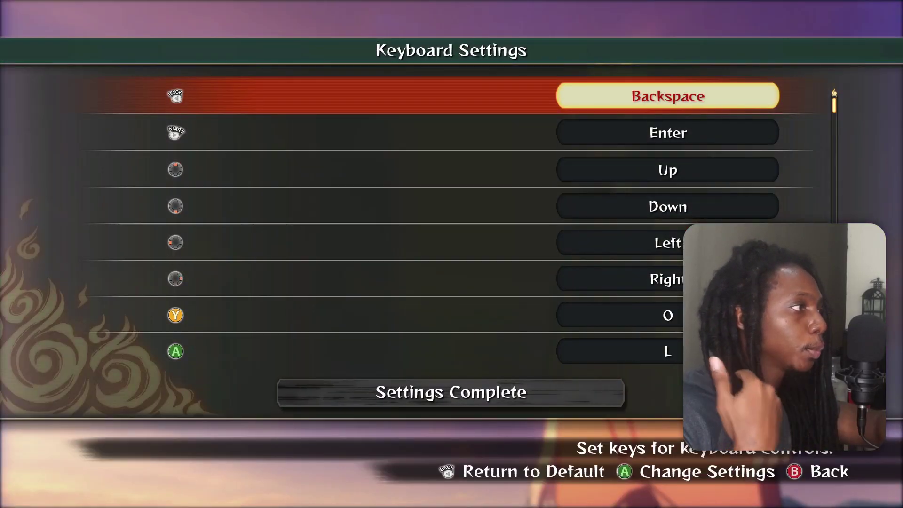
{"action": "key", "text": "Down"}
{"action": "key", "text": "Down"}
{"action": "key", "text": "Down"}
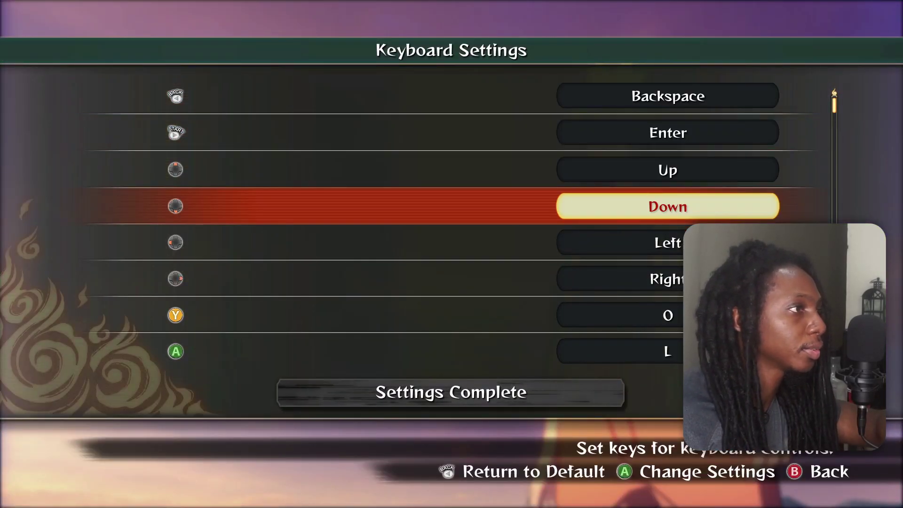
{"action": "key", "text": "Down"}
{"action": "key", "text": "Down"}
{"action": "key", "text": "Down"}
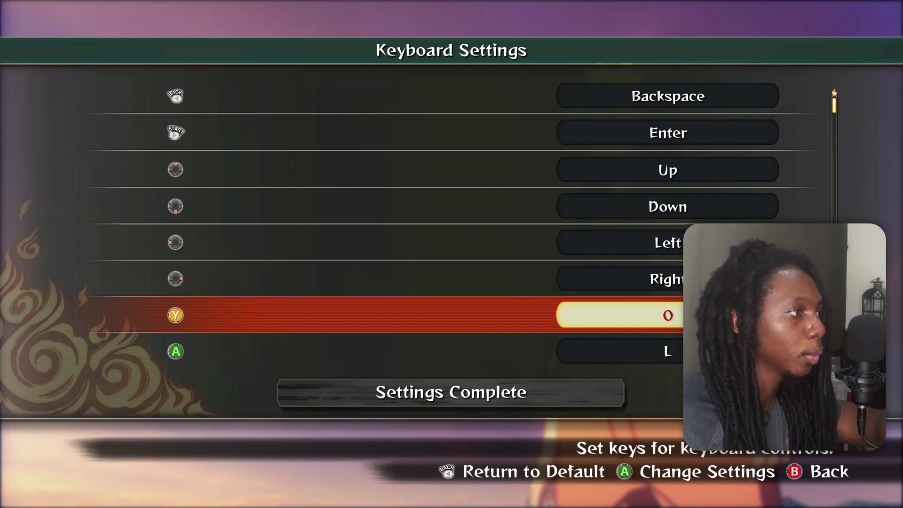
{"action": "key", "text": "Down"}
{"action": "key", "text": "Down"}
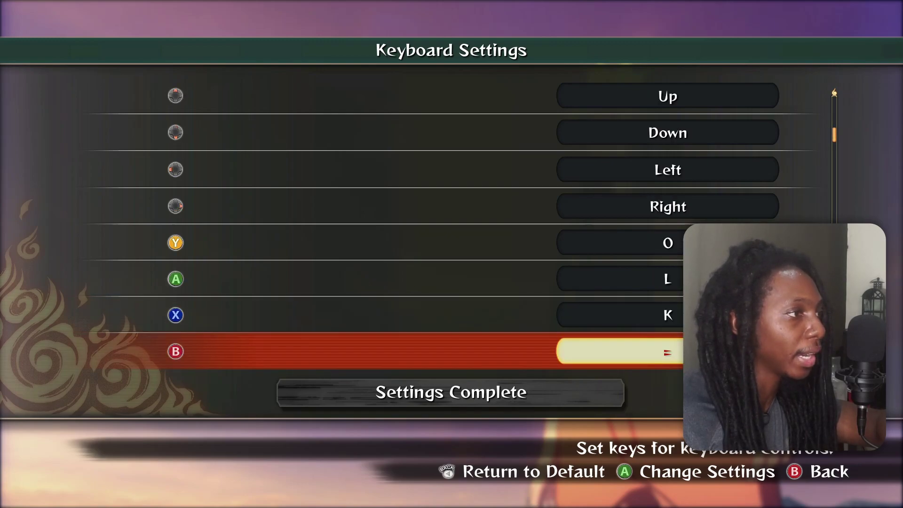
{"action": "key", "text": "Down"}
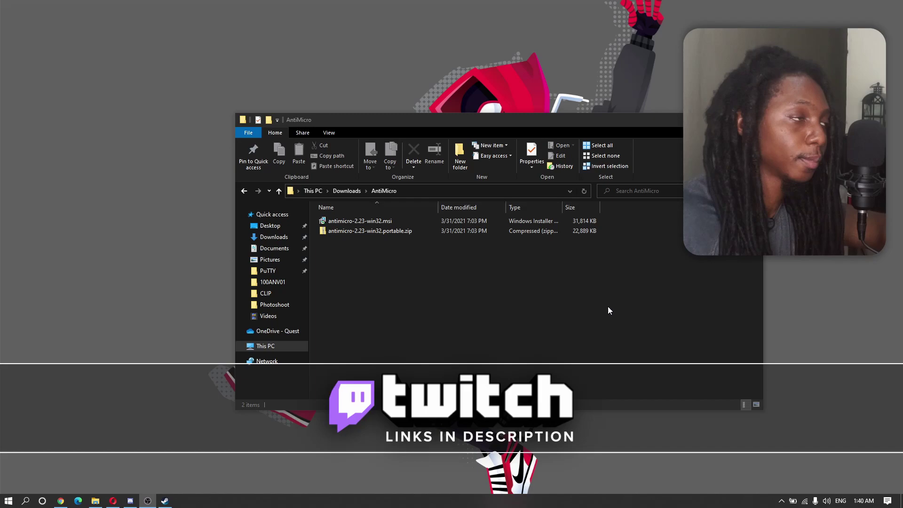
Install antimicro-2.23-win32.msi, then bring up the new AntiMicro entry under Recently added
{"action": "double_click", "coordinate": [381, 220]}
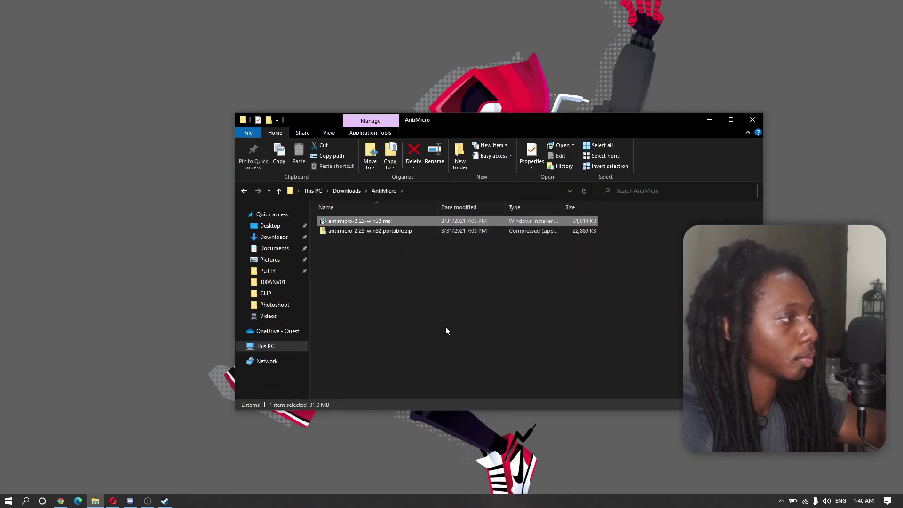
{"action": "left_click", "coordinate": [9, 499]}
{"action": "right_click", "coordinate": [79, 116]}
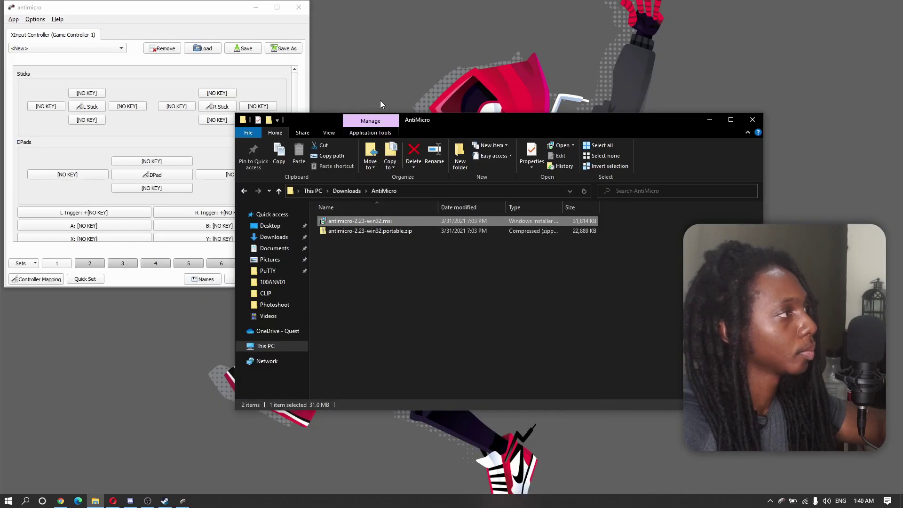
{"action": "left_click", "coordinate": [219, 13]}
{"action": "left_click_drag", "start_coordinate": [218, 11], "coordinate": [312, 41]}
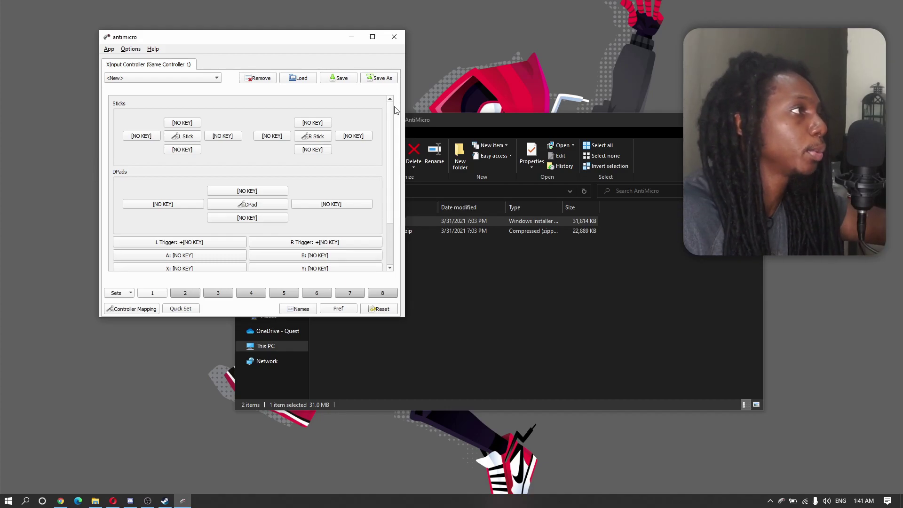
{"action": "scroll", "coordinate": [392, 109], "scroll_direction": "down", "scroll_amount": 3}
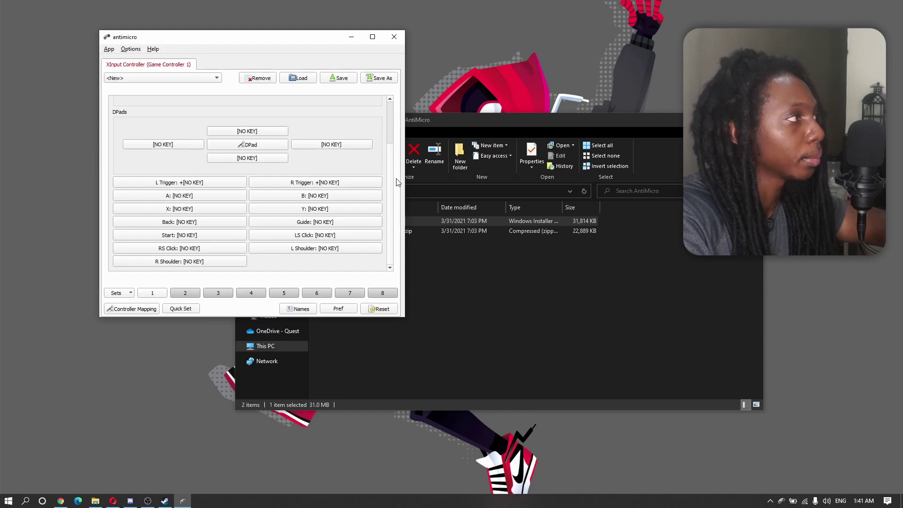
{"action": "left_click", "coordinate": [162, 81]}
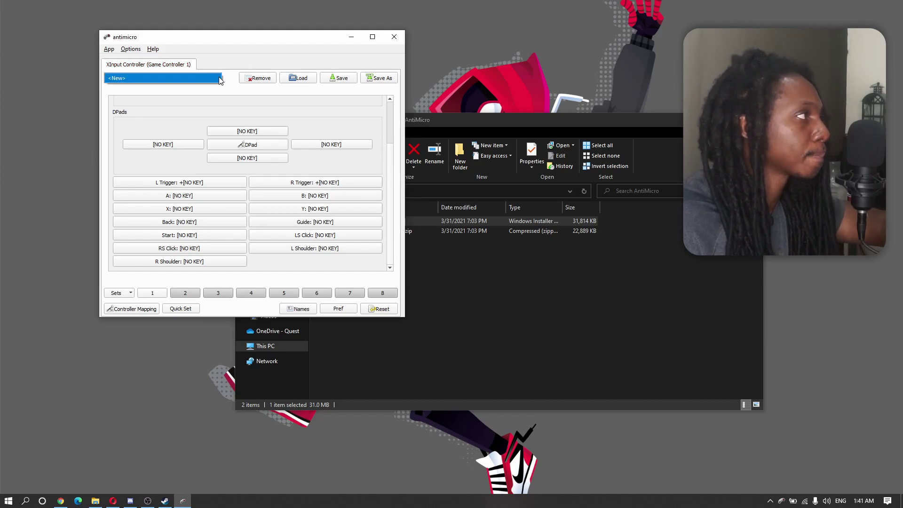
{"action": "scroll", "coordinate": [393, 141], "scroll_direction": "up", "scroll_amount": 2}
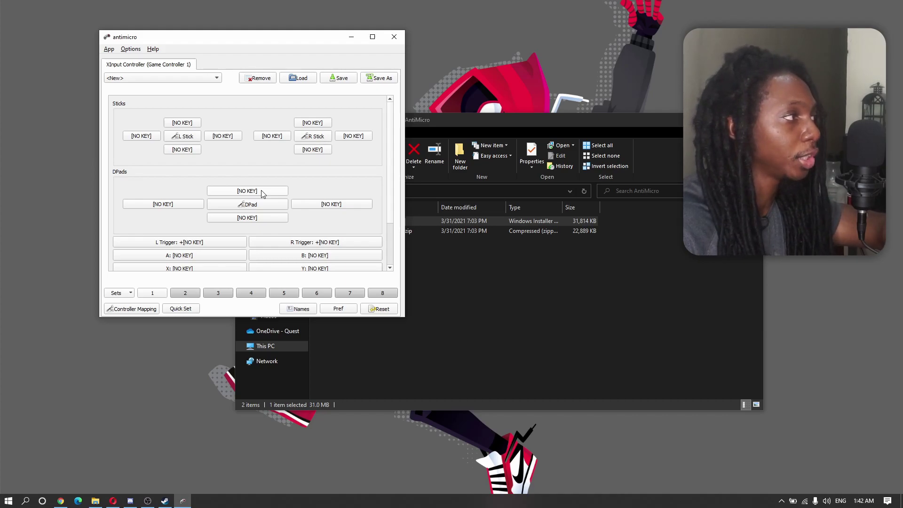
{"action": "left_click", "coordinate": [261, 191]}
{"action": "key", "text": "Up"}
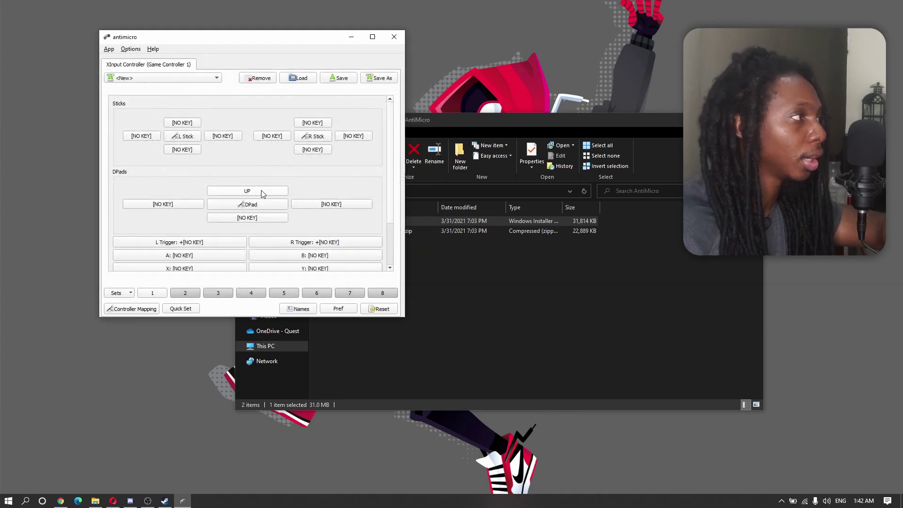
{"action": "left_click", "coordinate": [332, 203]}
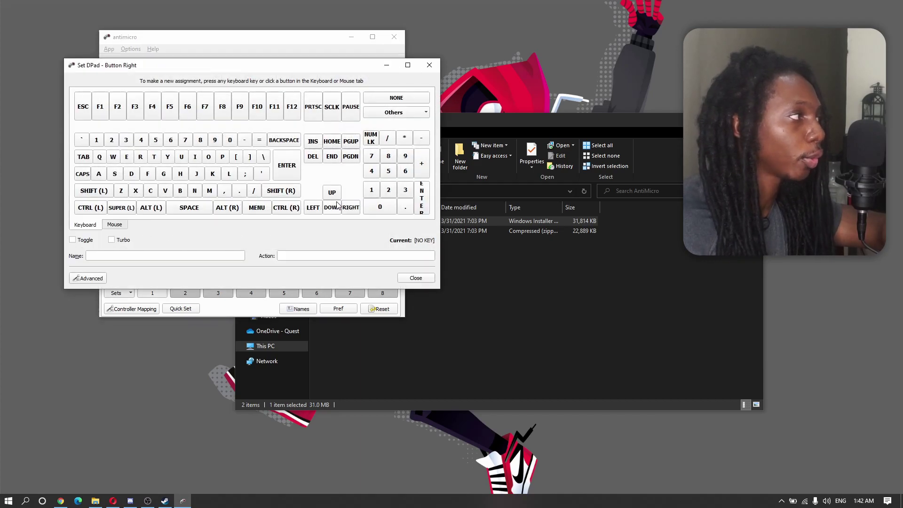
{"action": "key", "text": "Right"}
{"action": "left_click", "coordinate": [259, 218]}
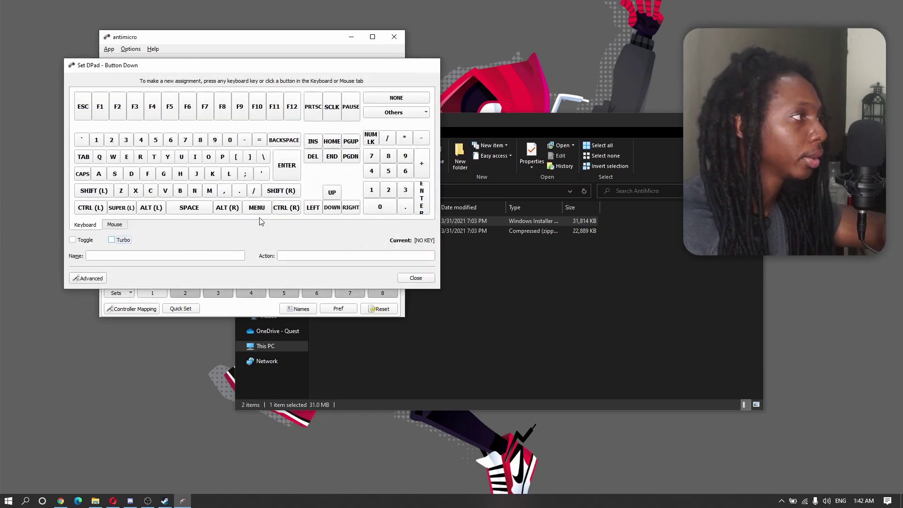
{"action": "key", "text": "Down"}
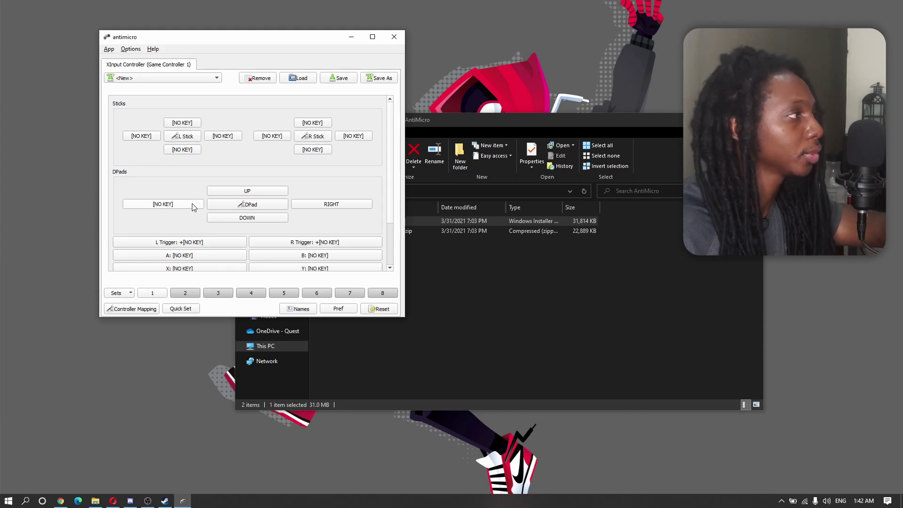
{"action": "left_click", "coordinate": [163, 204]}
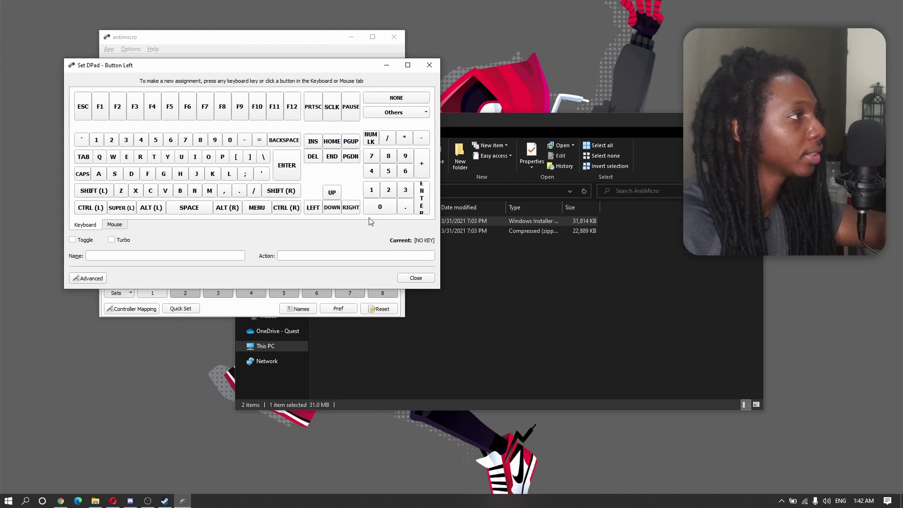
{"action": "left_click", "coordinate": [313, 209]}
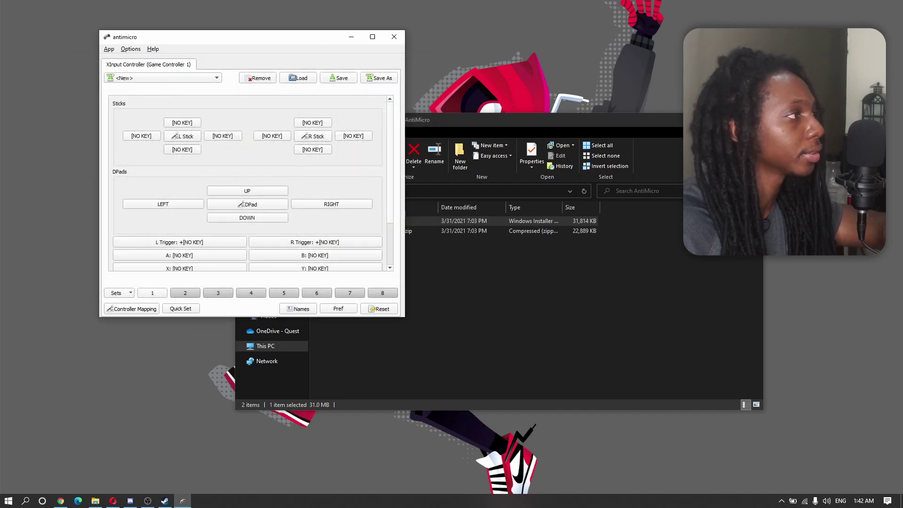
{"action": "scroll", "coordinate": [444, 215], "scroll_direction": "down", "scroll_amount": 3}
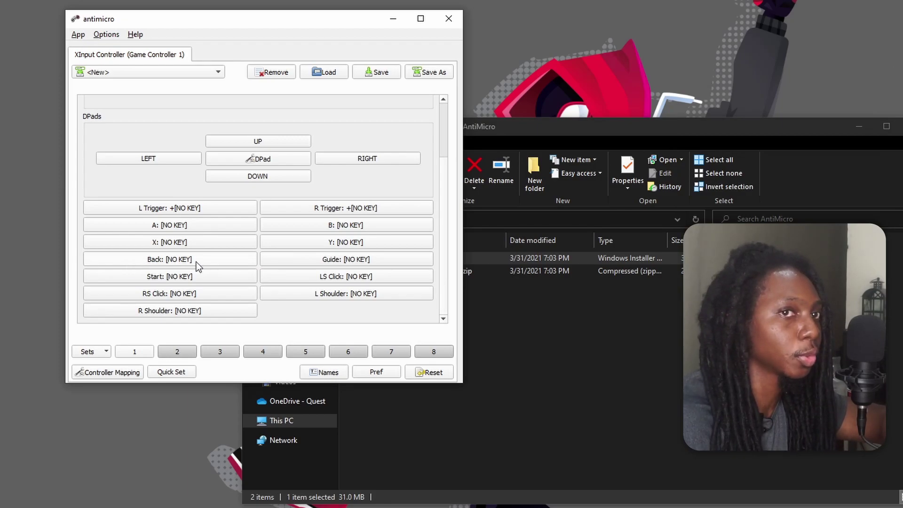
Map Back to Backspace, Guide to Enter, Y to O and A to L
{"action": "left_click", "coordinate": [197, 262]}
{"action": "key", "text": "BackSpace"}
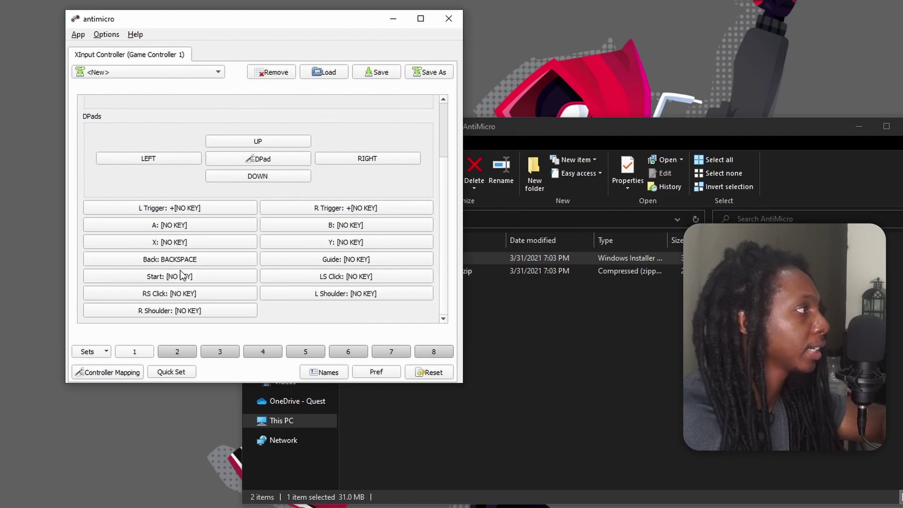
{"action": "left_click", "coordinate": [306, 253]}
{"action": "key", "text": "Return"}
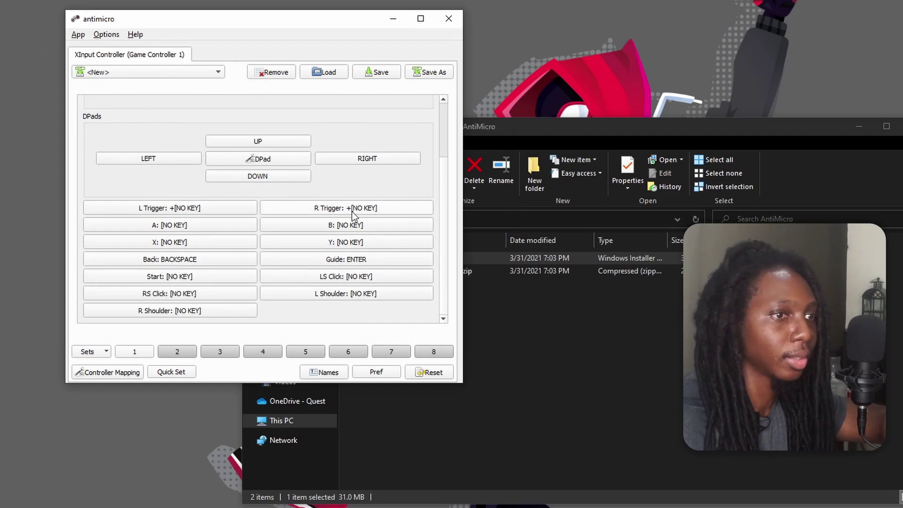
{"action": "scroll", "coordinate": [352, 212], "scroll_direction": "up", "scroll_amount": 3}
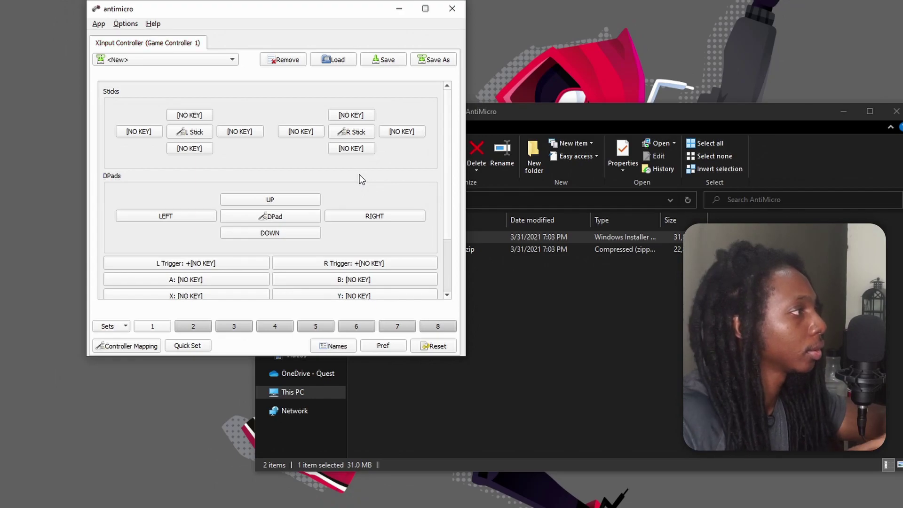
{"action": "scroll", "coordinate": [336, 238], "scroll_direction": "down", "scroll_amount": 1}
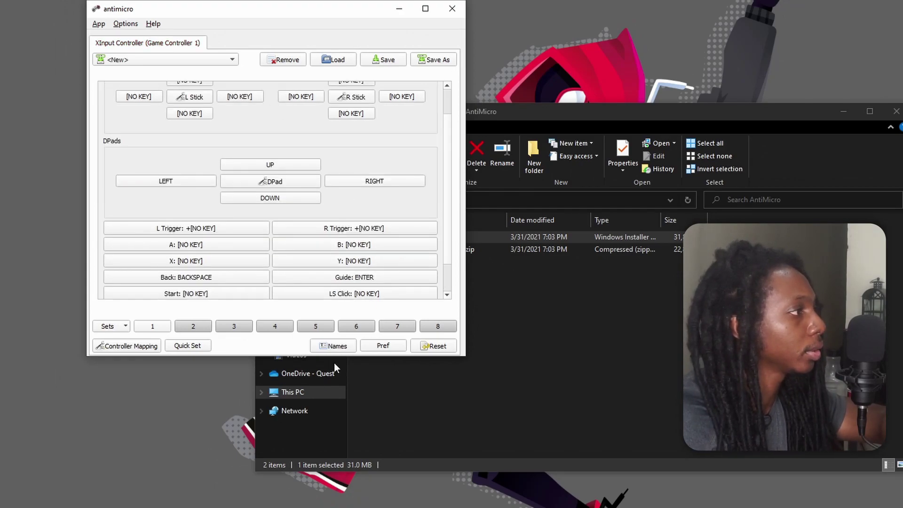
{"action": "left_click_drag", "start_coordinate": [335, 356], "coordinate": [331, 505]}
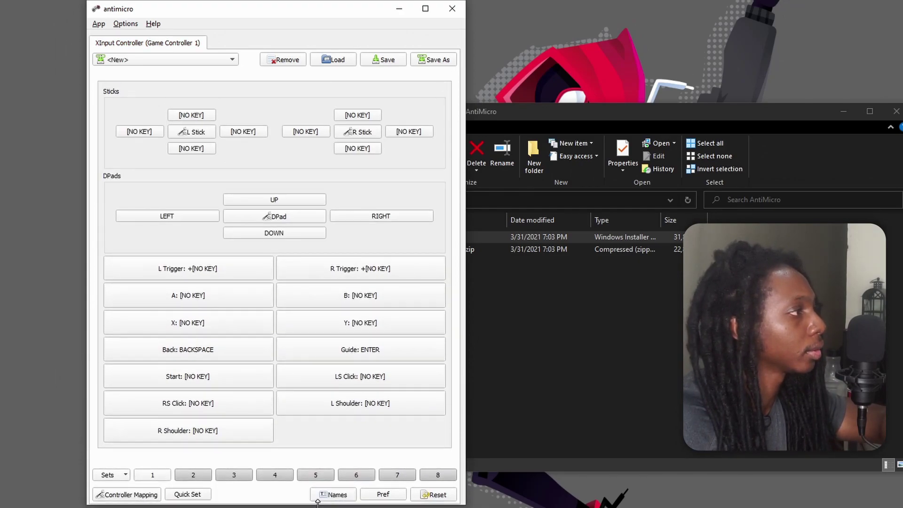
{"action": "left_click", "coordinate": [393, 321]}
{"action": "key", "text": "o"}
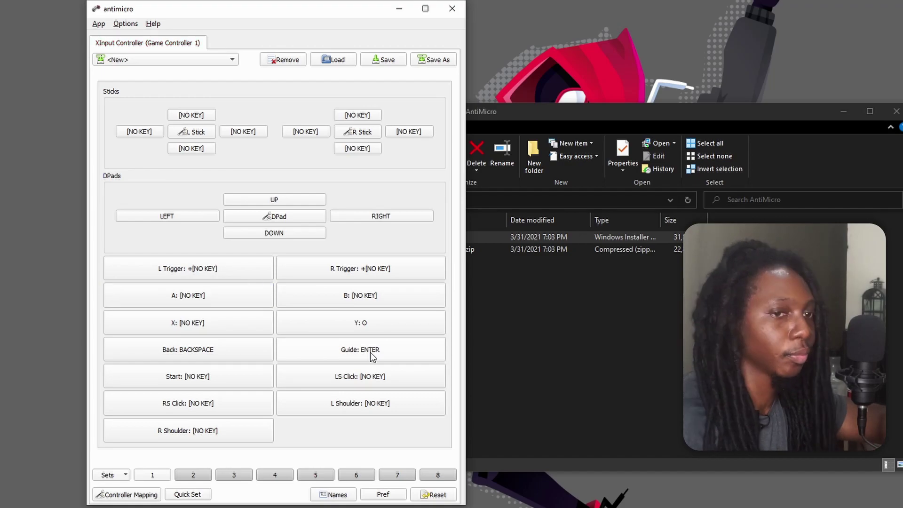
{"action": "left_click", "coordinate": [206, 290]}
{"action": "key", "text": "l"}
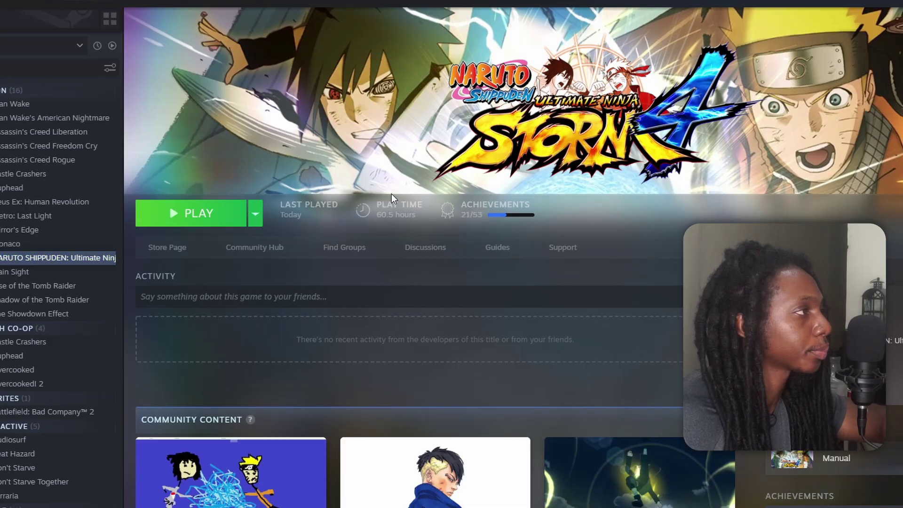
Launch Naruto Storm 4 from its Steam page with the NSUNS4 profile still loaded
{"action": "left_click", "coordinate": [201, 215]}
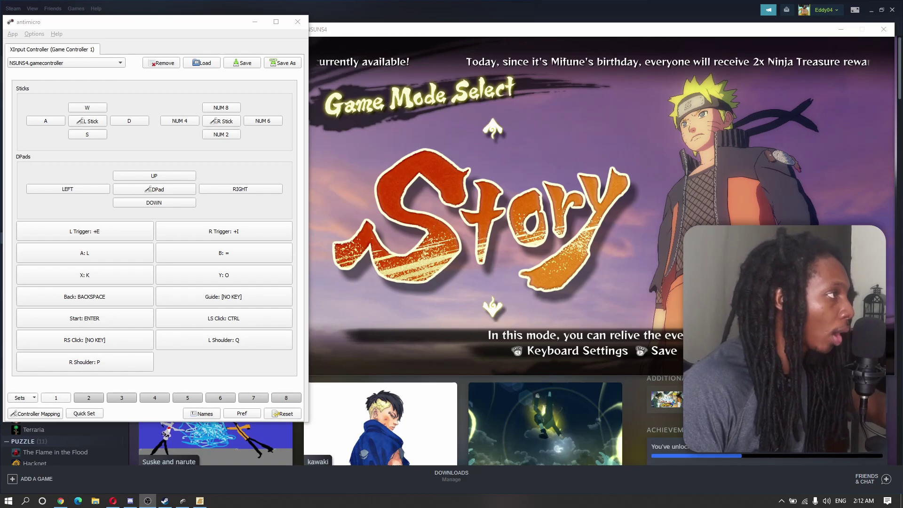
Bring the game forward and enter Free Battle > VS Battle, confirming the battle settings
{"action": "key", "text": "alt+Tab"}
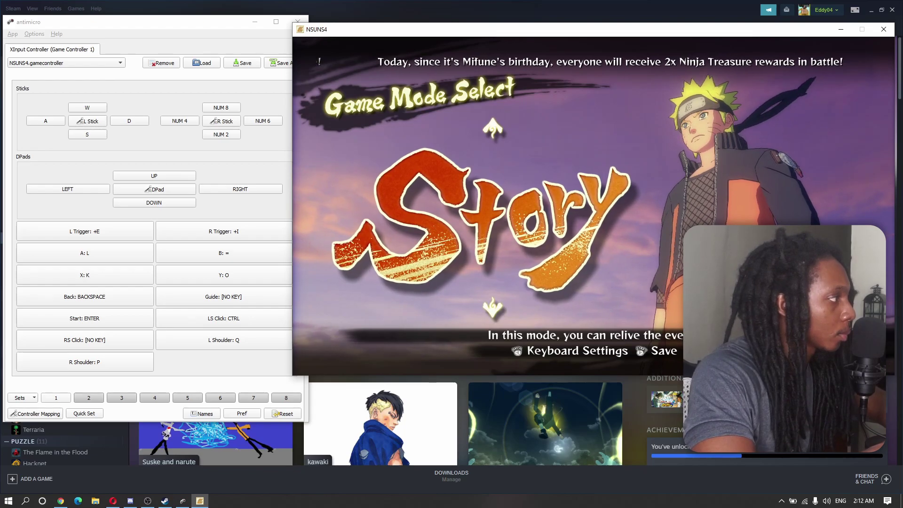
{"action": "key", "text": "Down"}
{"action": "key", "text": "Down"}
{"action": "key", "text": "w"}
{"action": "key", "text": "w"}
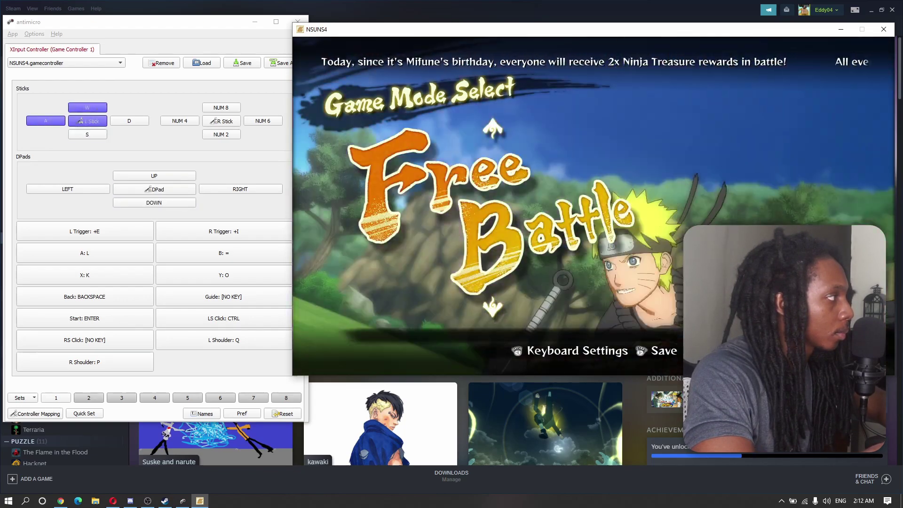
{"action": "key", "text": "w"}
{"action": "key", "text": "Down"}
{"action": "key", "text": "Down"}
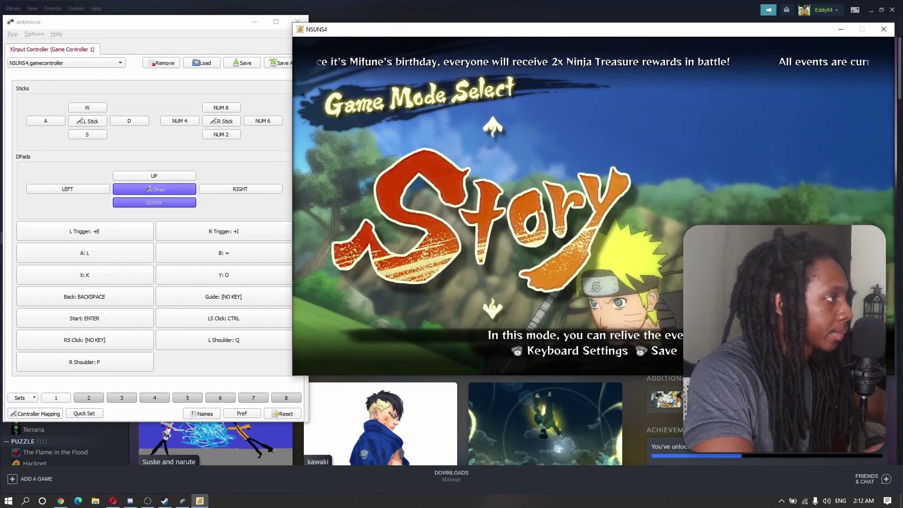
{"action": "key", "text": "Down"}
{"action": "key", "text": "w"}
{"action": "key", "text": "w"}
{"action": "key", "text": "l"}
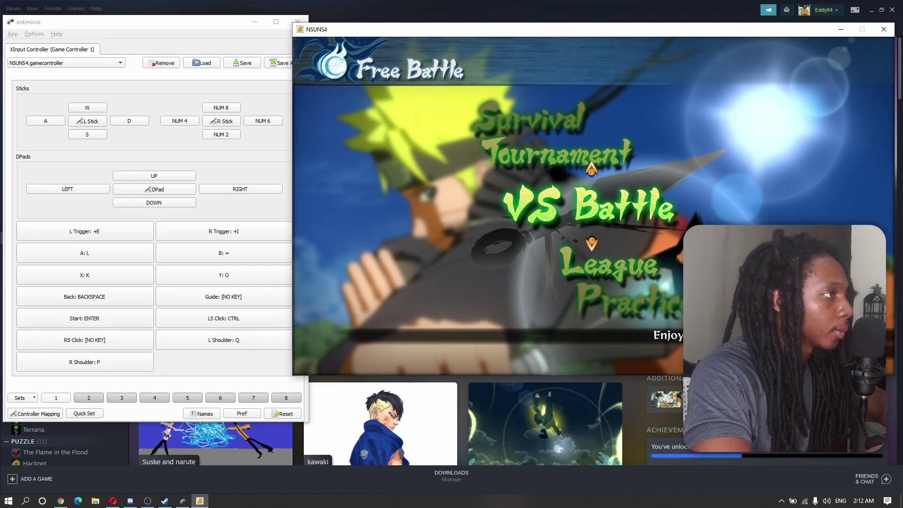
{"action": "key", "text": "l"}
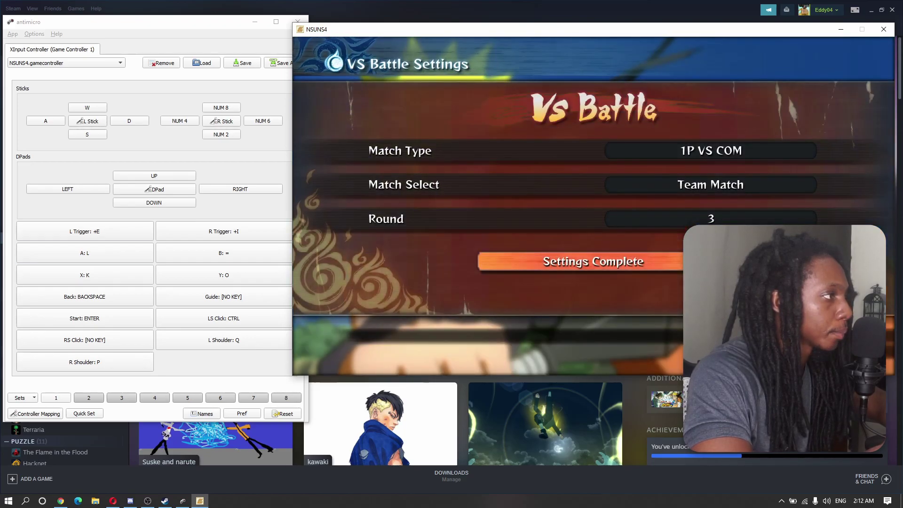
{"action": "key", "text": "l"}
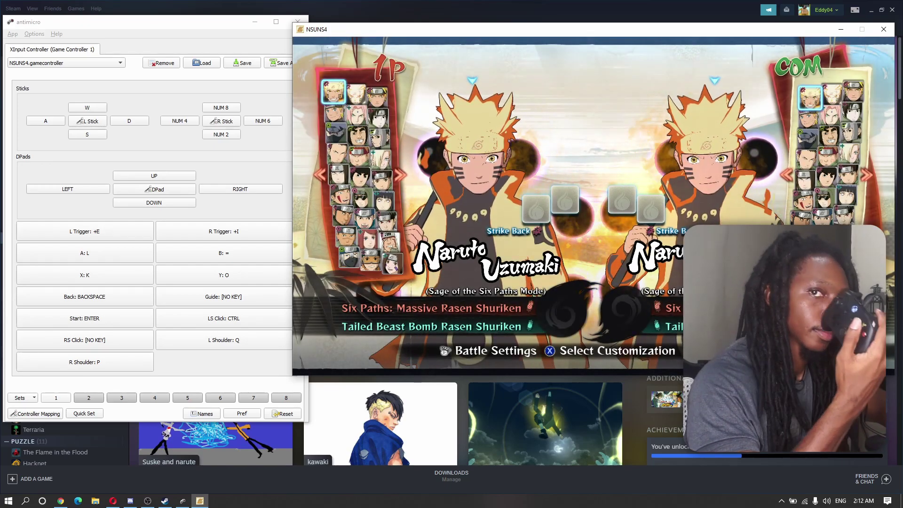
Pick Pain as player 1, choose Kabuto and a stage, and start the battle
{"action": "key", "text": "q"}
{"action": "key", "text": "l"}
{"action": "key", "text": "o"}
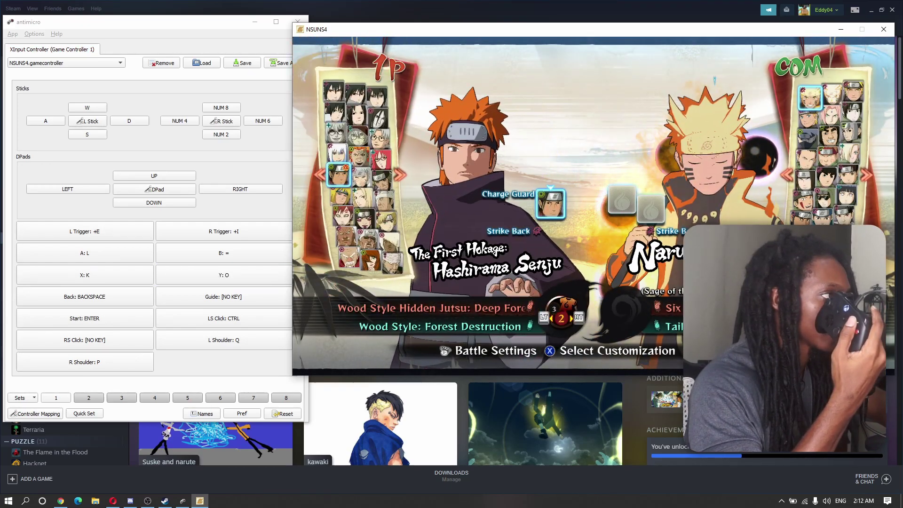
{"action": "key", "text": "o"}
{"action": "key", "text": "o"}
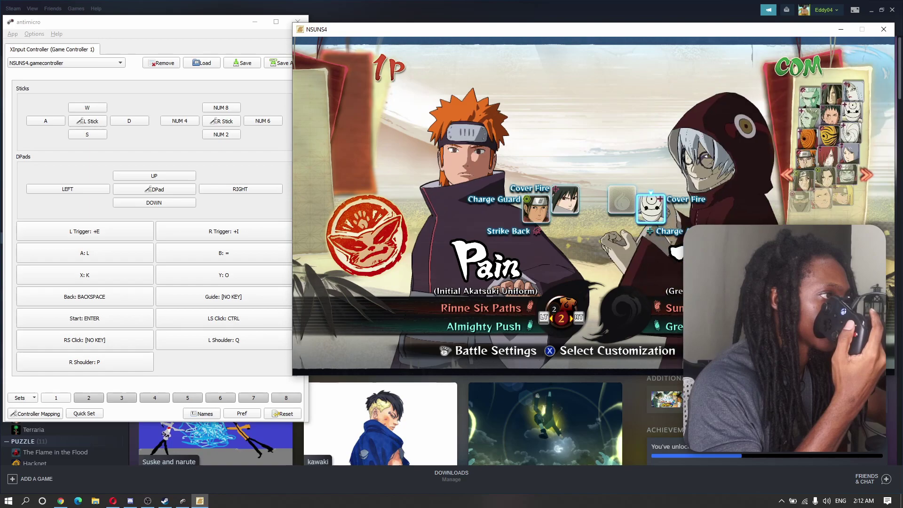
{"action": "key", "text": "o"}
{"action": "key", "text": "o"}
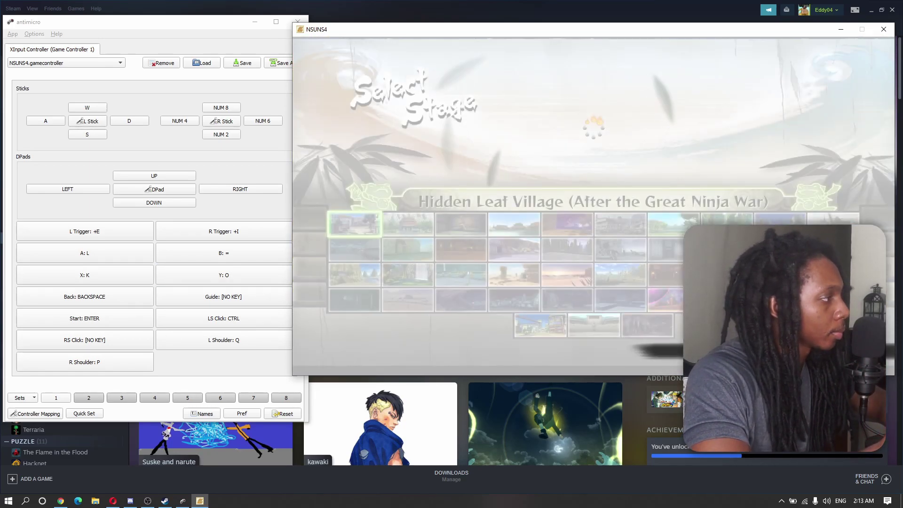
{"action": "key", "text": "Up"}
{"action": "key", "text": "Right"}
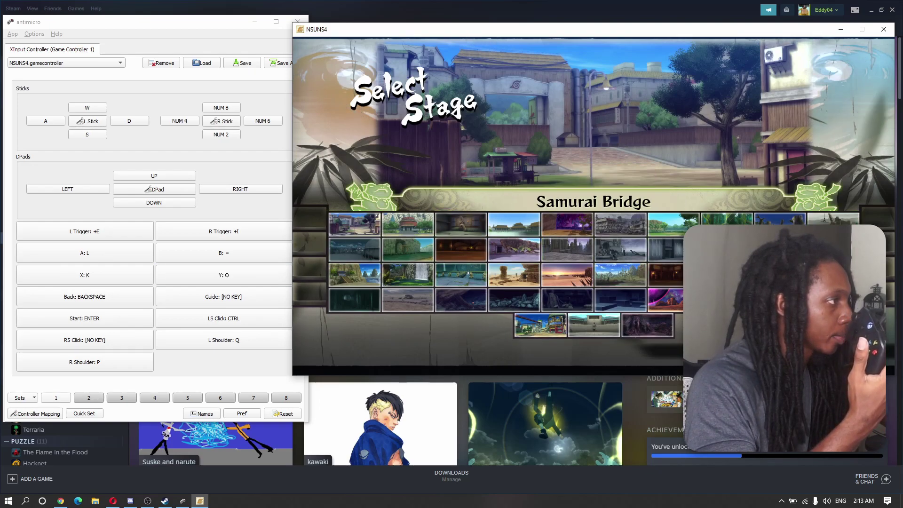
{"action": "key", "text": "Right"}
{"action": "key", "text": "l"}
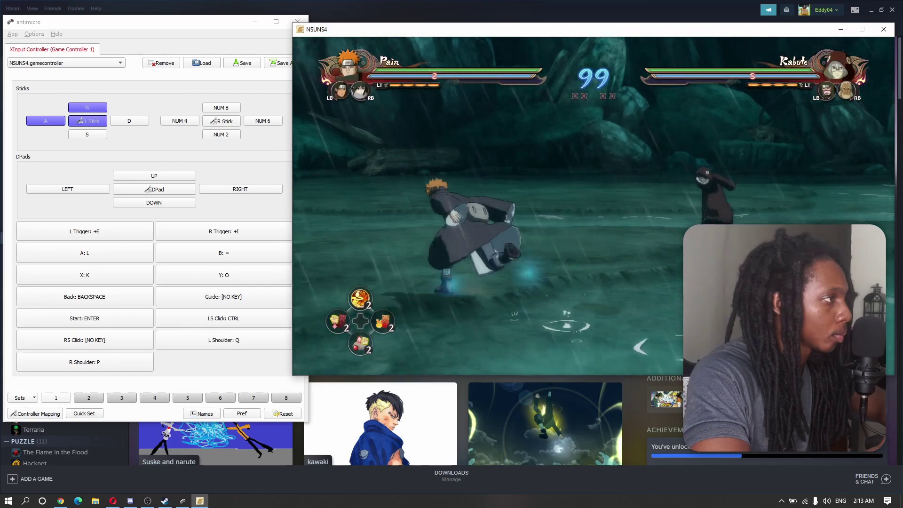
Charge Pain's chakra and land an extended combo on Kabuto using O, =, W and L
{"action": "key", "text": "o"}
{"action": "key", "text": "equal"}
{"action": "key", "text": "equal"}
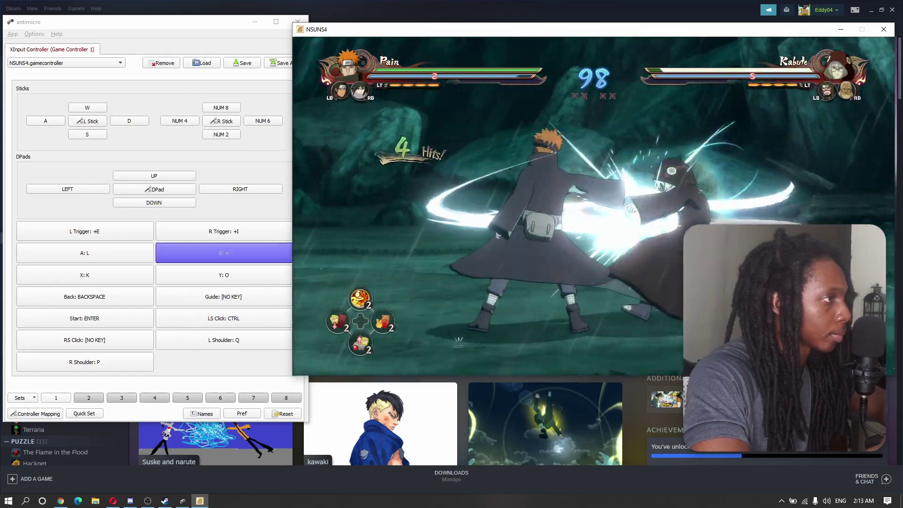
{"action": "key", "text": "equal"}
{"action": "key", "text": "w"}
{"action": "key", "text": "l"}
{"action": "key", "text": "equal"}
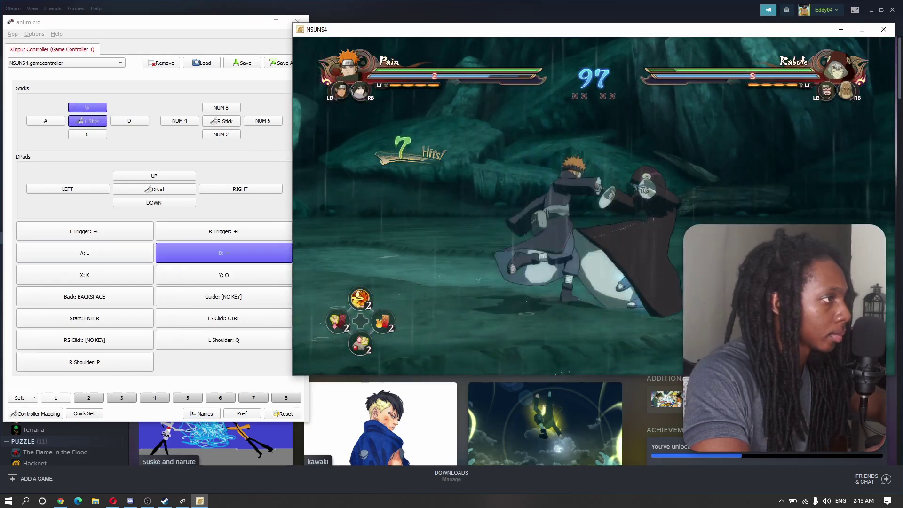
{"action": "key", "text": "equal"}
{"action": "key", "text": "equal"}
{"action": "key", "text": "o"}
{"action": "key", "text": "l"}
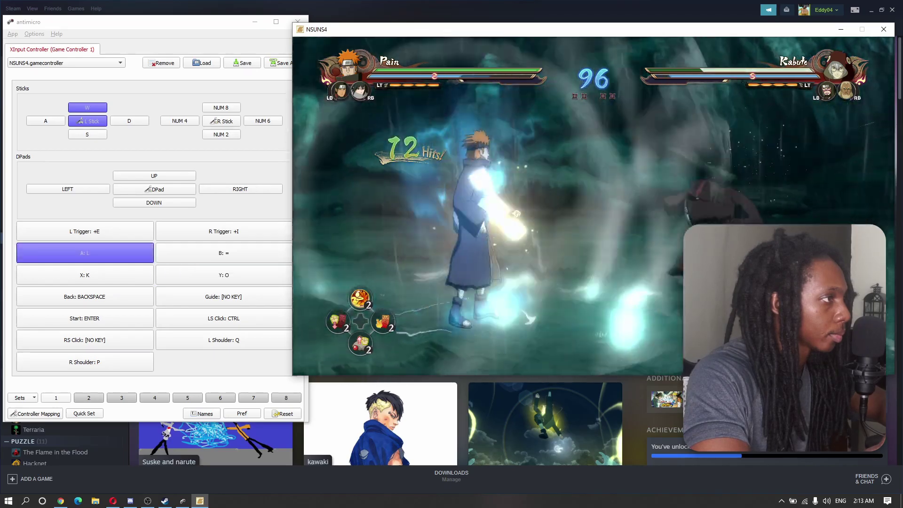
{"action": "key", "text": "equal"}
{"action": "key", "text": "equal"}
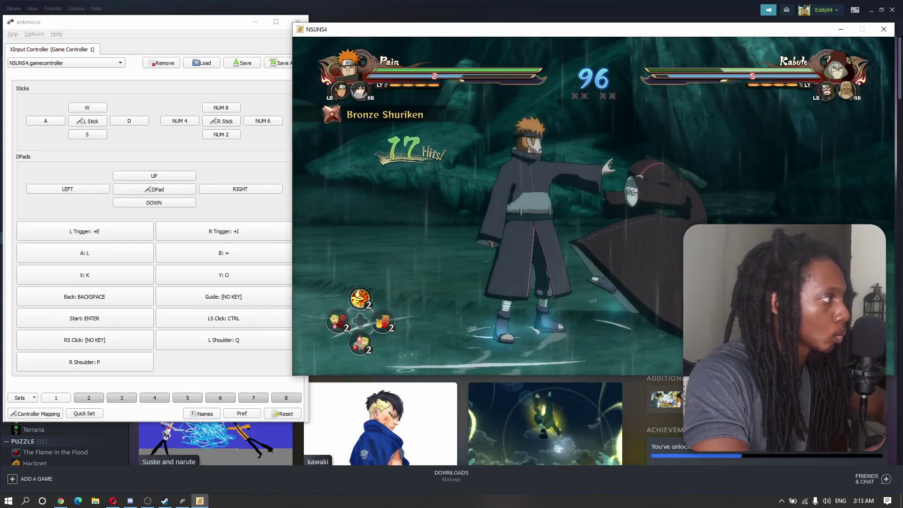
{"action": "key", "text": "equal"}
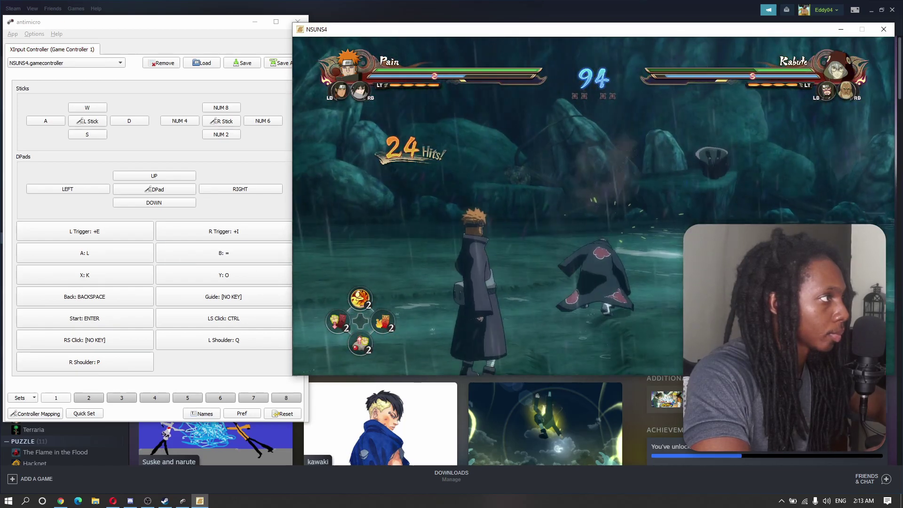
Attack Kabuto on the move and fire an energy attack with L, K and W
{"action": "key", "text": "l"}
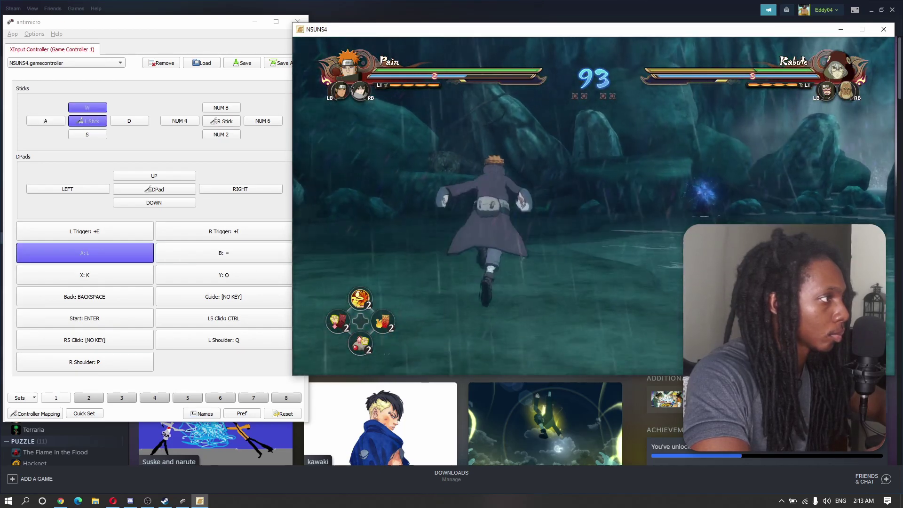
{"action": "key", "text": "k"}
{"action": "key", "text": "l"}
{"action": "key", "text": "w"}
{"action": "key", "text": "l"}
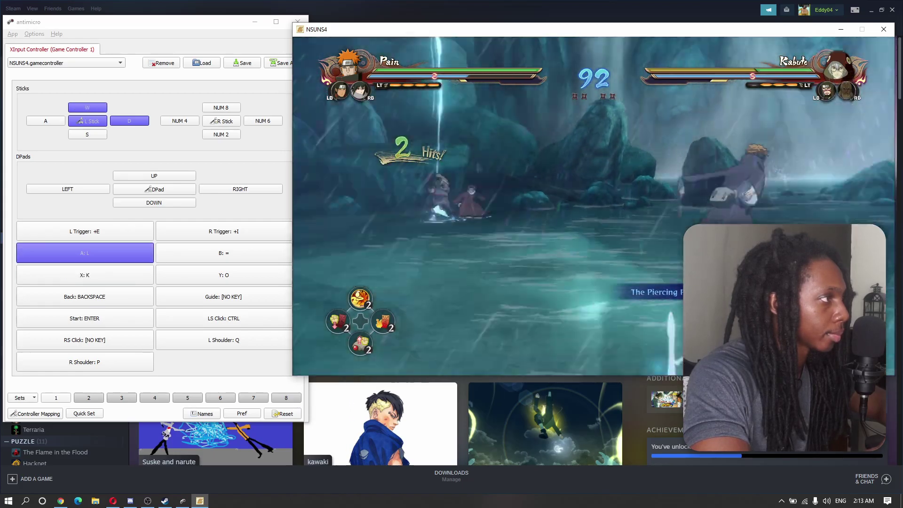
{"action": "key", "text": "k"}
{"action": "key", "text": "l"}
{"action": "key", "text": "l"}
{"action": "key", "text": "k"}
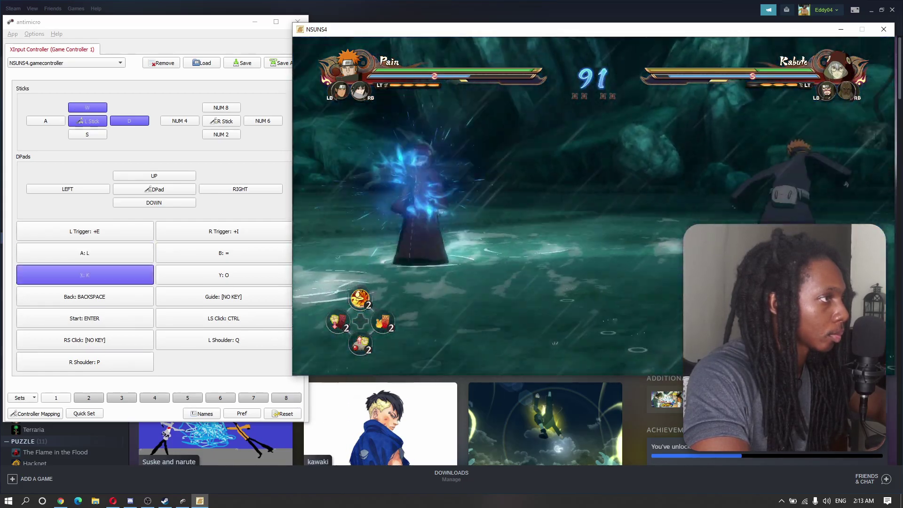
Dash Pain toward Kabuto and chain forward attacks with O, W, D, L, K and I
{"action": "key", "text": "o"}
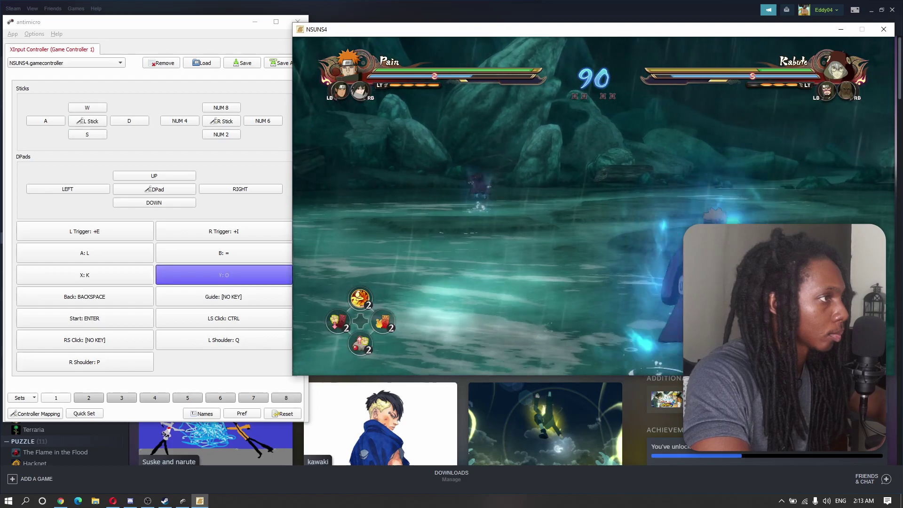
{"action": "key", "text": "w"}
{"action": "key", "text": "d"}
{"action": "key", "text": "l"}
{"action": "key", "text": "k"}
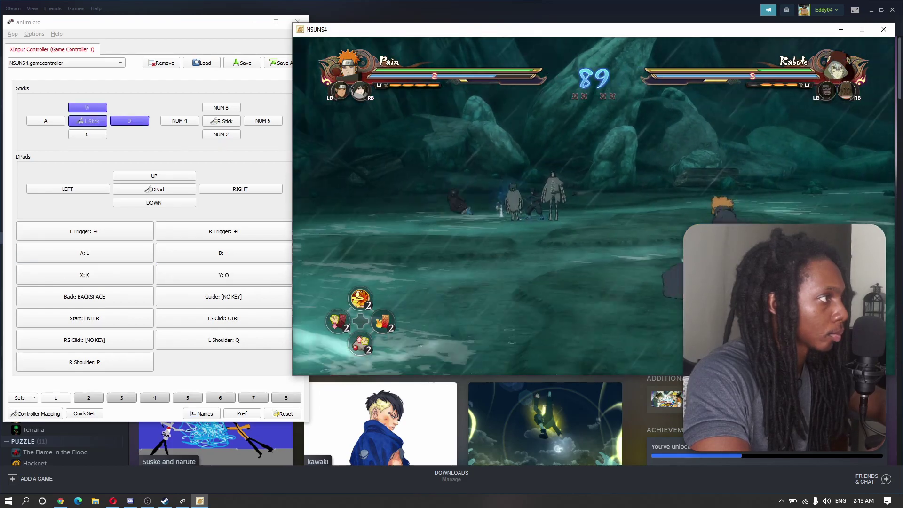
{"action": "key", "text": "o"}
{"action": "key", "text": "i"}
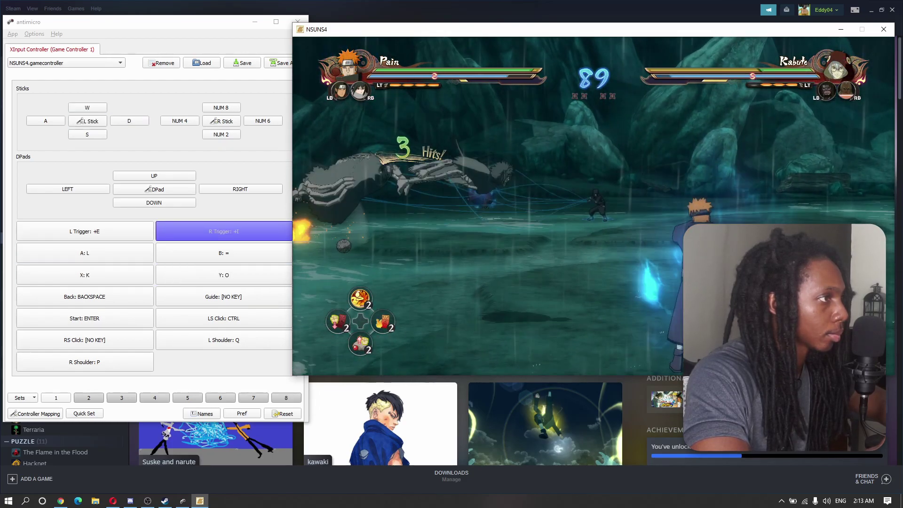
{"action": "key", "text": "o"}
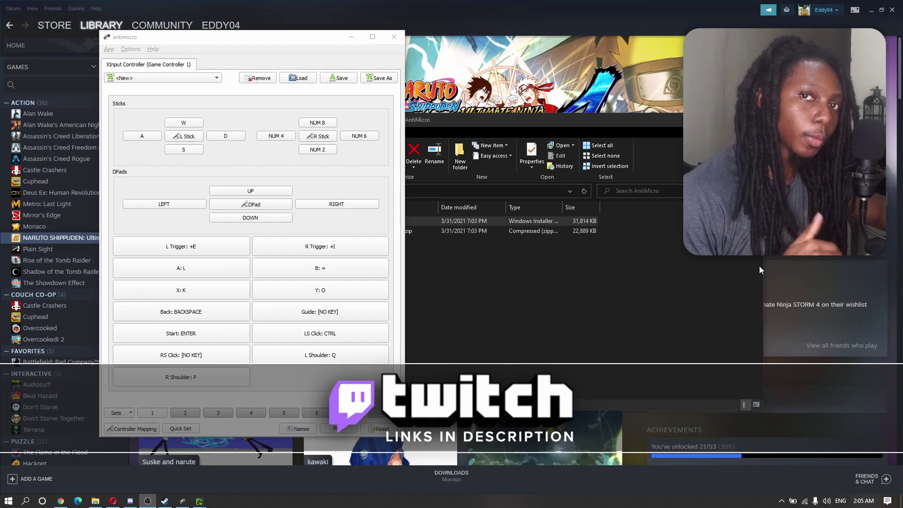
Choose Save As to store the mapping as the NSUNS4 profile
{"action": "left_click", "coordinate": [380, 79]}
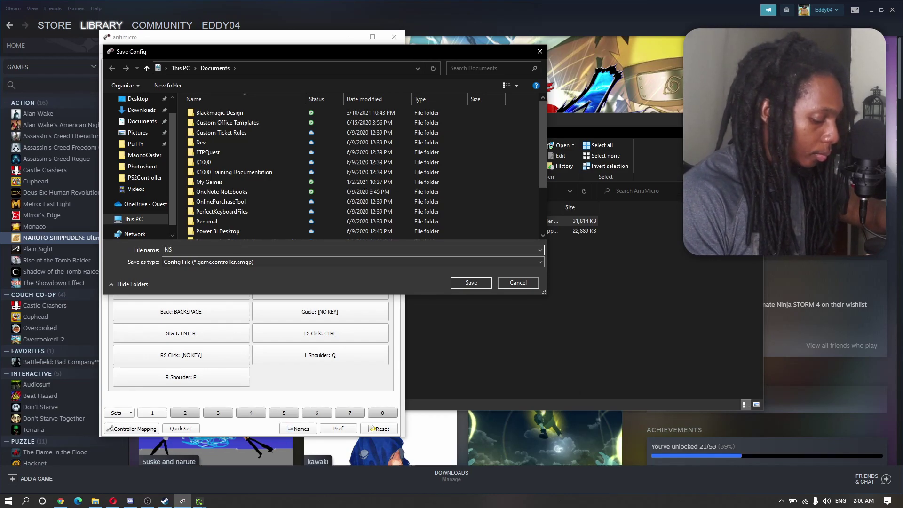
{"action": "type", "text": "UNS4"}
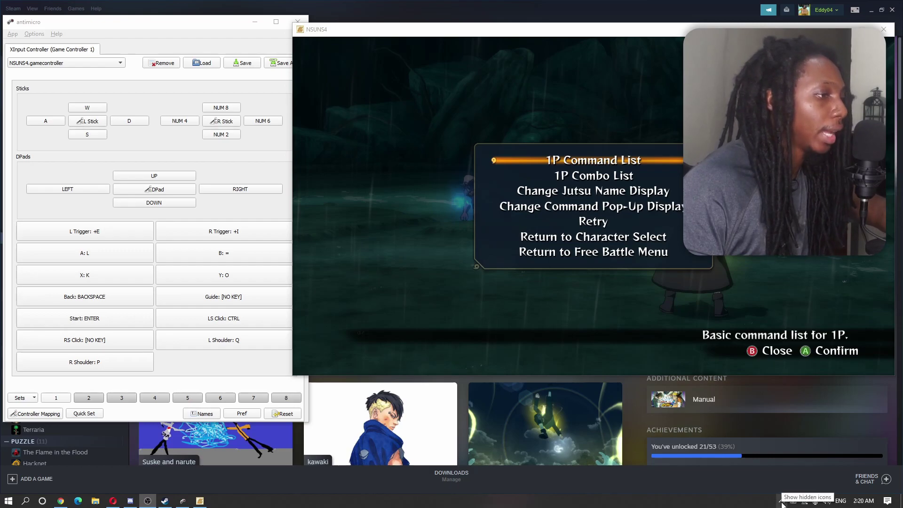
Close antimicro and extract antimicro-2.23-win32.portable.zip into its own folder with 7-Zip
{"action": "left_click", "coordinate": [238, 31]}
{"action": "left_click", "coordinate": [297, 22]}
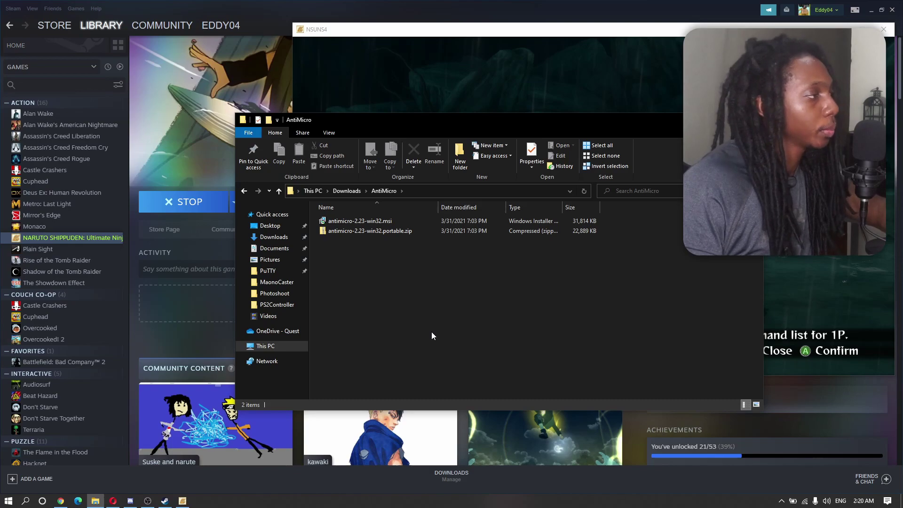
{"action": "left_click", "coordinate": [360, 232]}
{"action": "right_click", "coordinate": [360, 233]}
{"action": "mouse_move", "coordinate": [268, 284]}
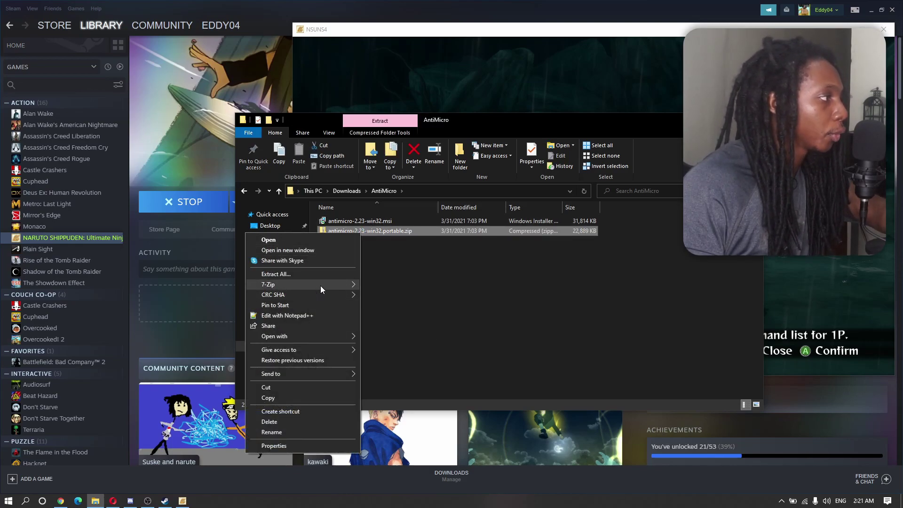
{"action": "left_click", "coordinate": [467, 326]}
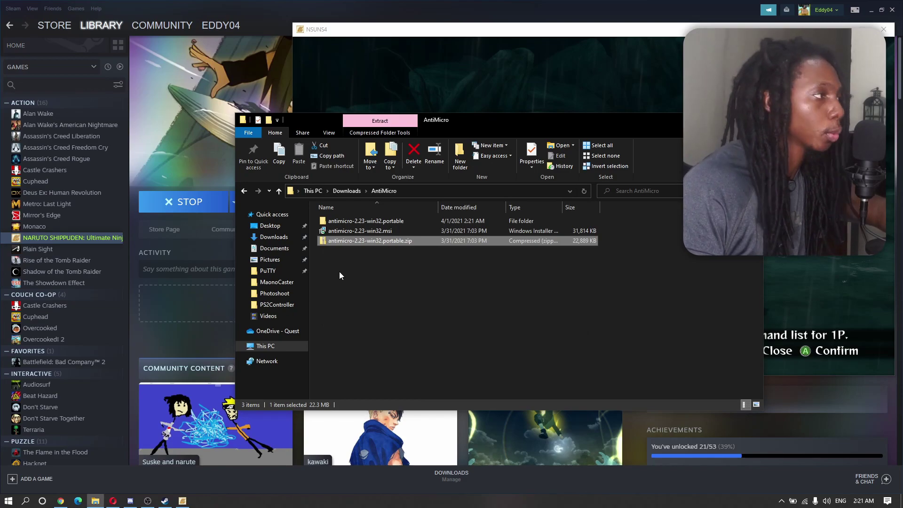
Run antimicro.exe from antimicro-2.23-win32.portable\antimicro as administrator
{"action": "left_click", "coordinate": [346, 222]}
{"action": "double_click", "coordinate": [346, 224]}
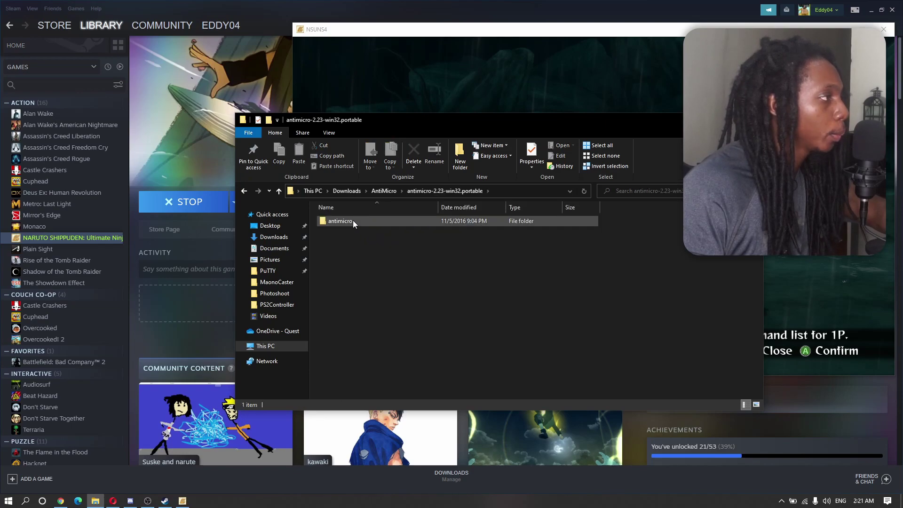
{"action": "double_click", "coordinate": [352, 220]}
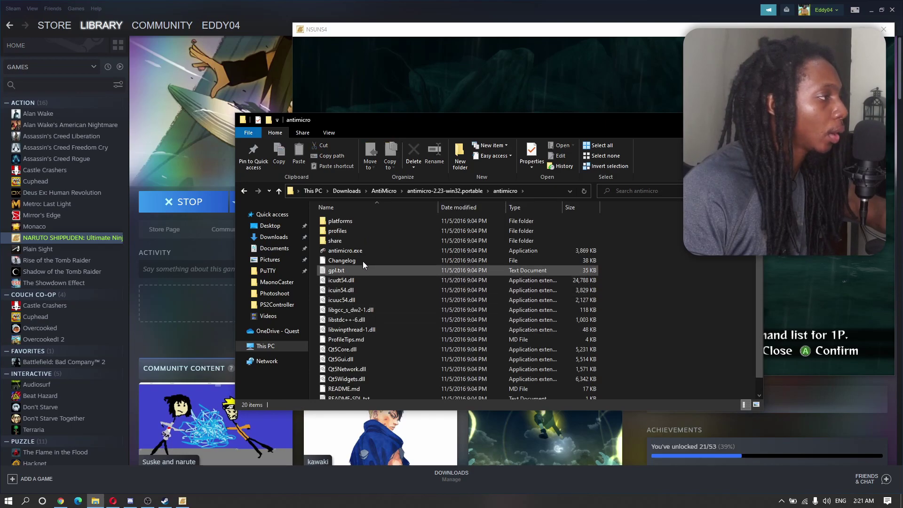
{"action": "scroll", "coordinate": [396, 329], "scroll_direction": "down", "scroll_amount": 1}
{"action": "scroll", "coordinate": [394, 332], "scroll_direction": "up", "scroll_amount": 1}
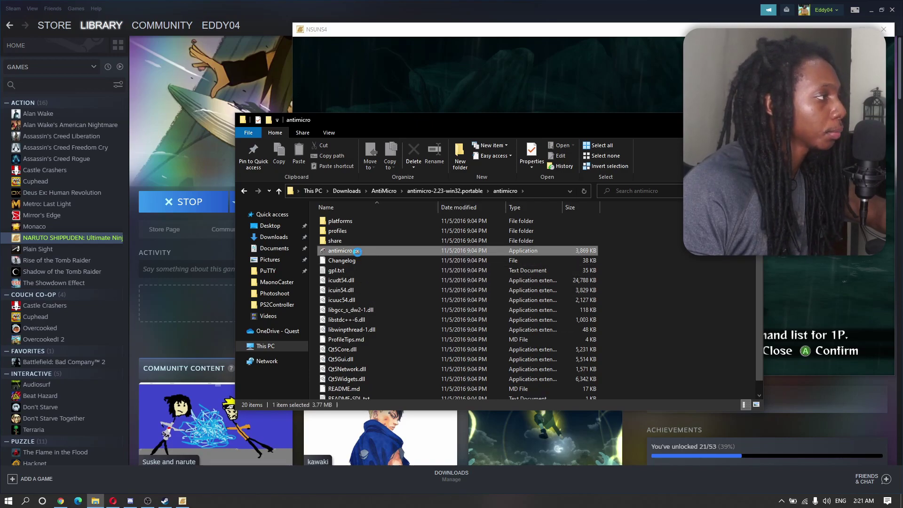
{"action": "right_click", "coordinate": [371, 260]}
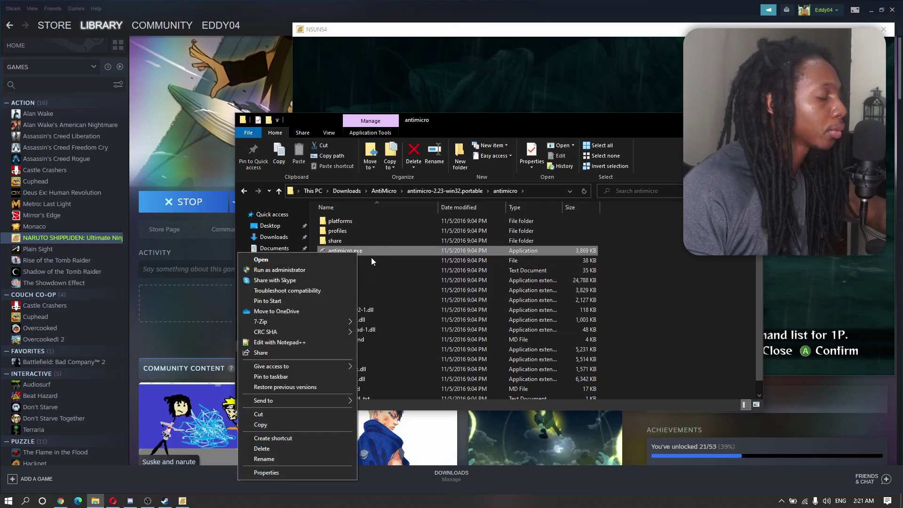
{"action": "left_click", "coordinate": [314, 270]}
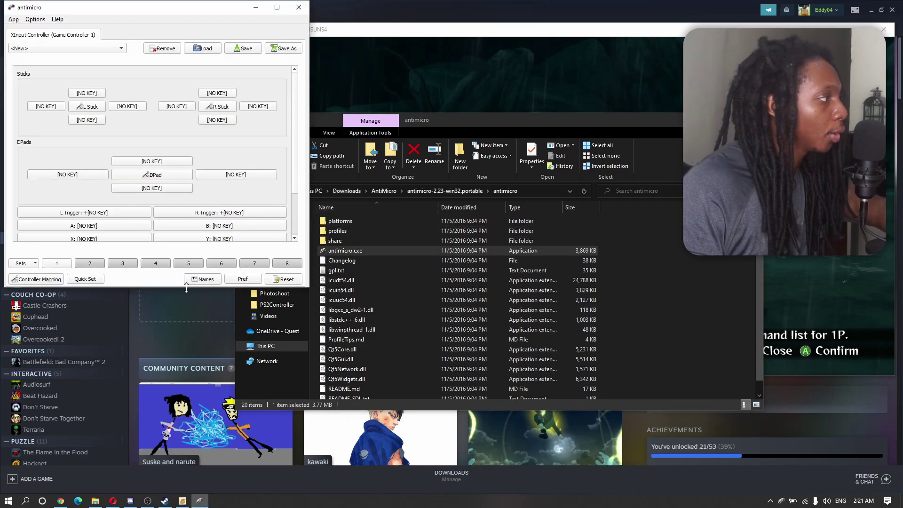
Enlarge the antimicro window and paste NSUNS4.gamecontroller.amgp into the portable profiles folder
{"action": "left_click_drag", "start_coordinate": [186, 287], "coordinate": [186, 435]}
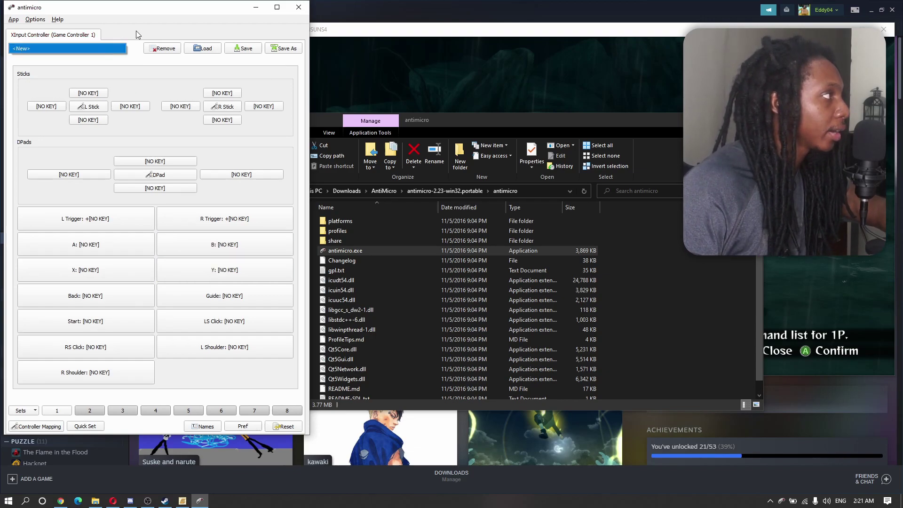
{"action": "left_click", "coordinate": [395, 293]}
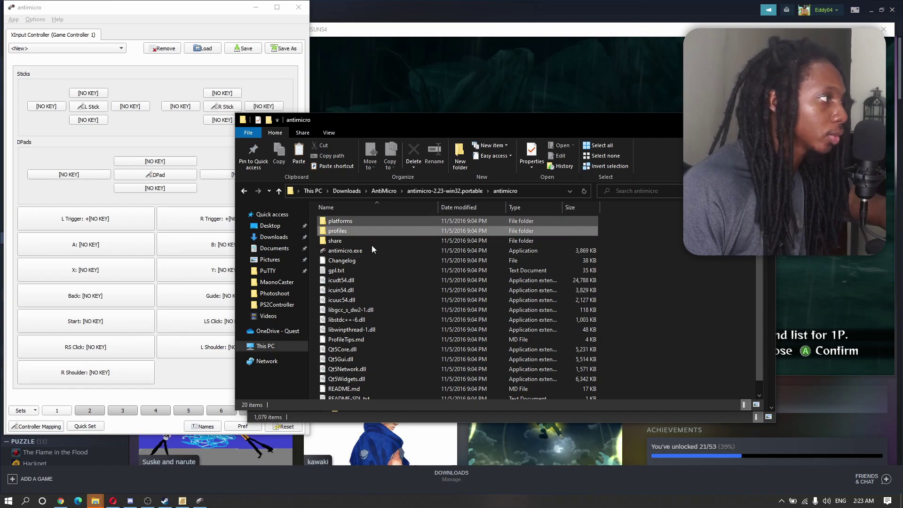
{"action": "left_click", "coordinate": [341, 233]}
{"action": "double_click", "coordinate": [340, 232]}
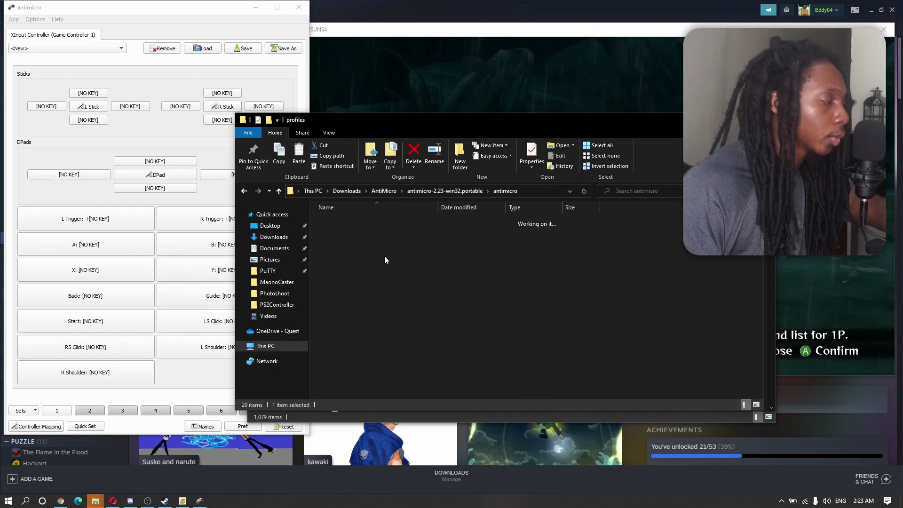
{"action": "key", "text": "ctrl+v"}
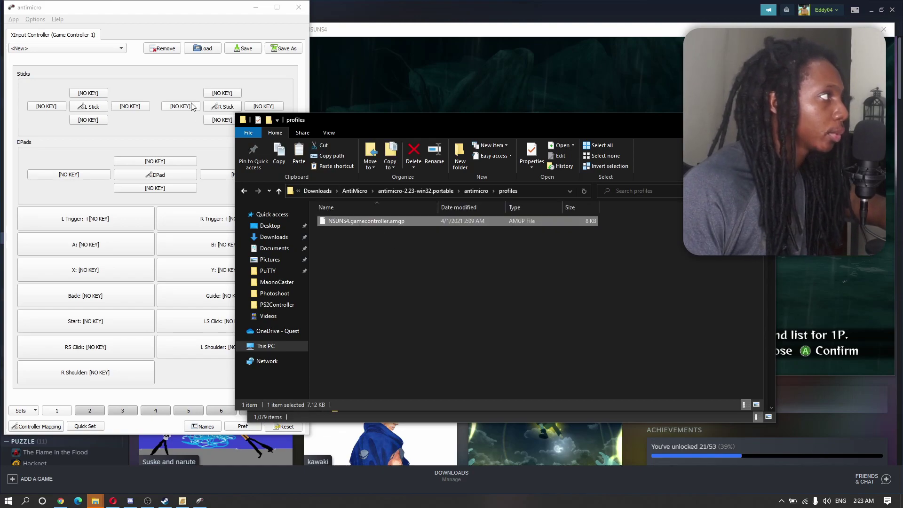
Load the NSUNS4.gamecontroller.amgp profile from the portable profiles folder into antimicro
{"action": "left_click", "coordinate": [201, 54]}
{"action": "left_click", "coordinate": [201, 50]}
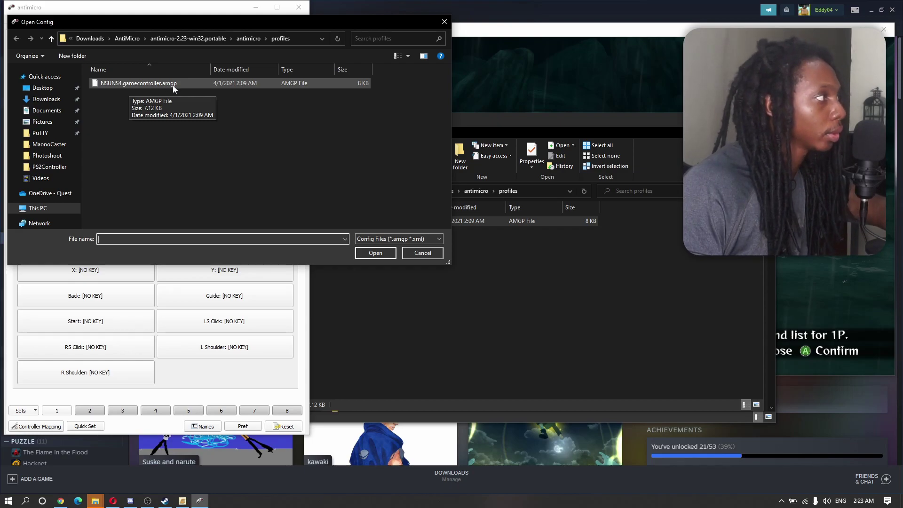
{"action": "left_click", "coordinate": [185, 85]}
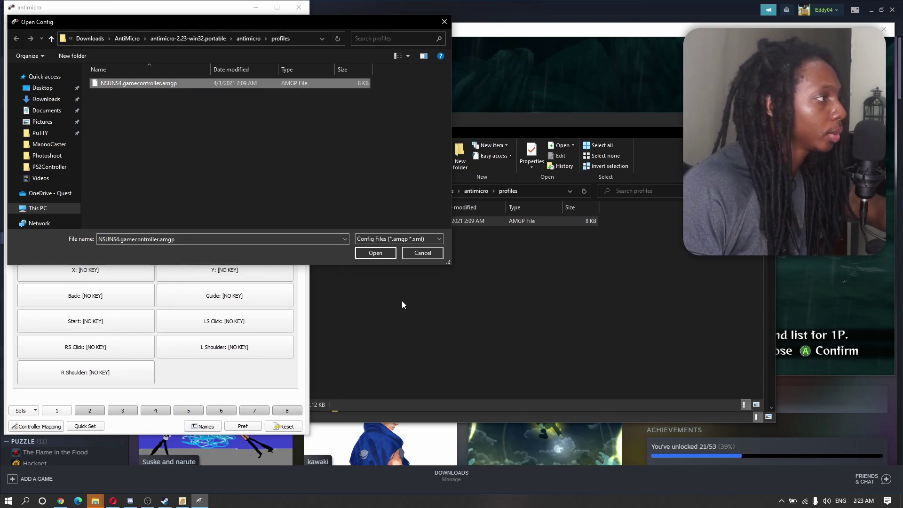
{"action": "left_click", "coordinate": [387, 253]}
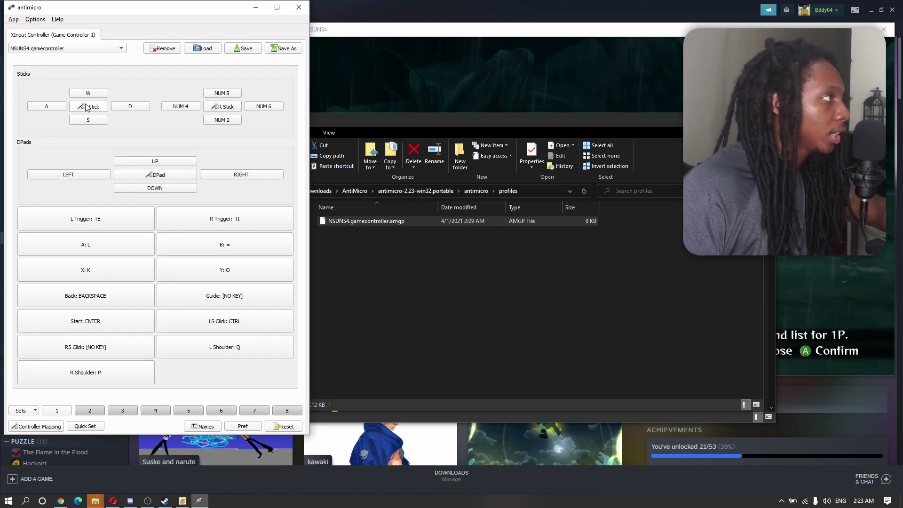
Bring Naruto Storm 4 to the front, close its pause menu and resume the fight
{"action": "left_click", "coordinate": [182, 501]}
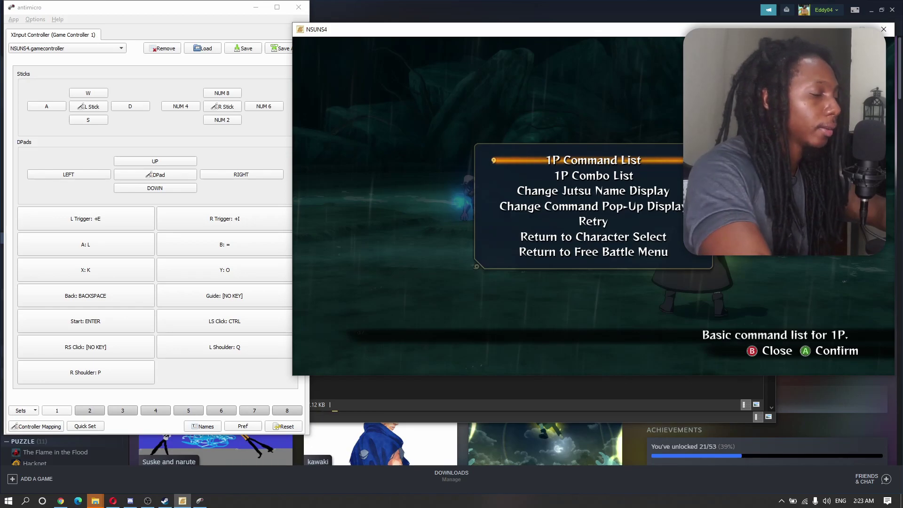
{"action": "key", "text": "w"}
{"action": "key", "text": "Up"}
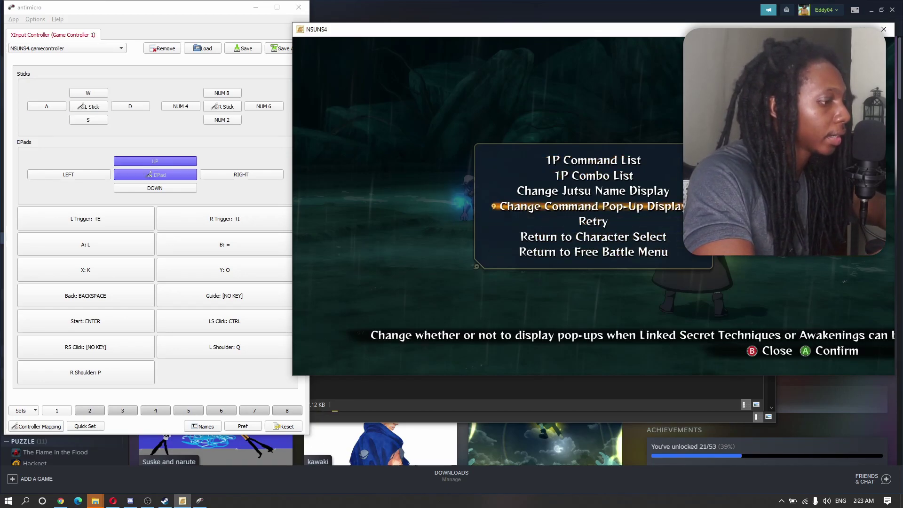
{"action": "key", "text": "equal"}
{"action": "key", "text": "w"}
Move Pain toward the opponent and land a 3-hit combo with the mapped keys
{"action": "key", "text": "l"}
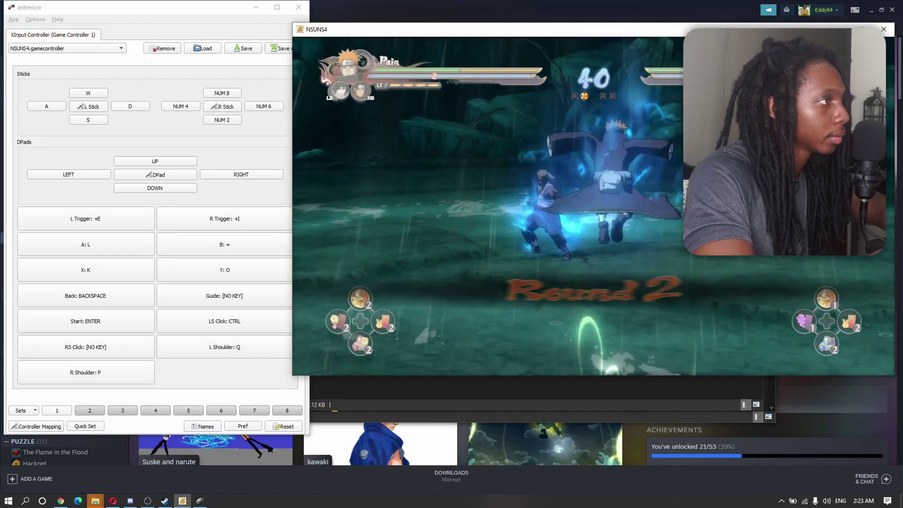
{"action": "key", "text": "d"}
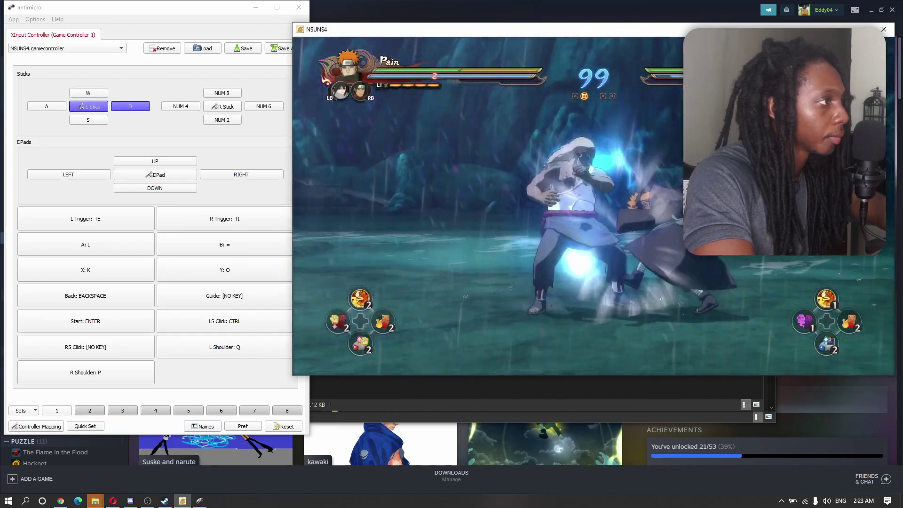
{"action": "key", "text": "e"}
{"action": "key", "text": "equal"}
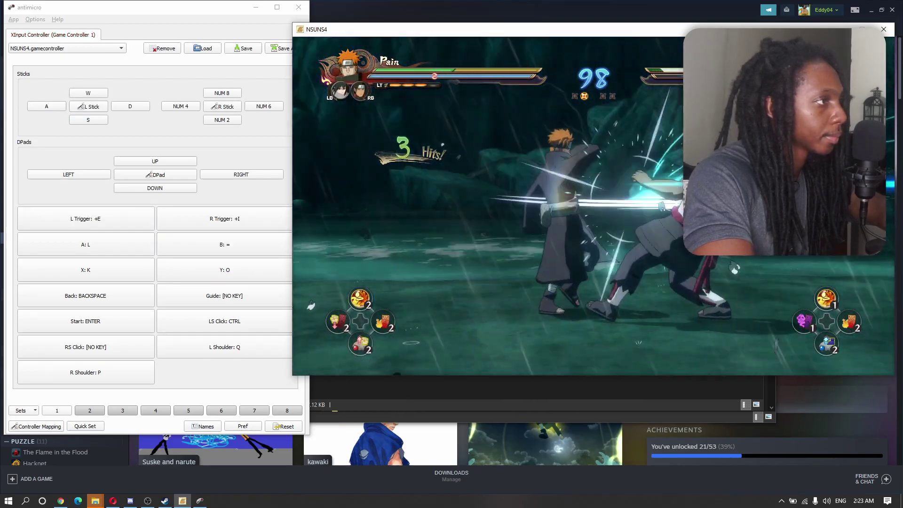